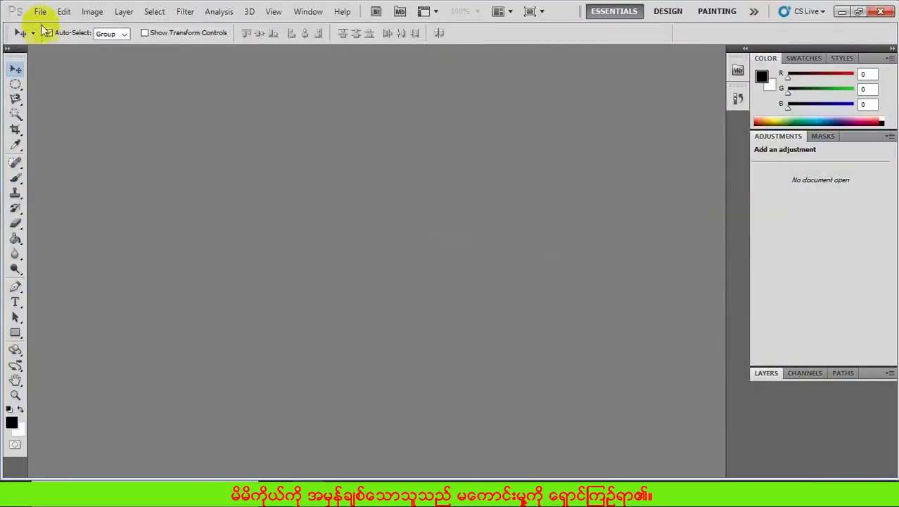
Step: Open File > New, showing a Custom 4 × 6 inch, 300 ppi RGB white document setup
{"action": "left_click", "coordinate": [40, 12]}
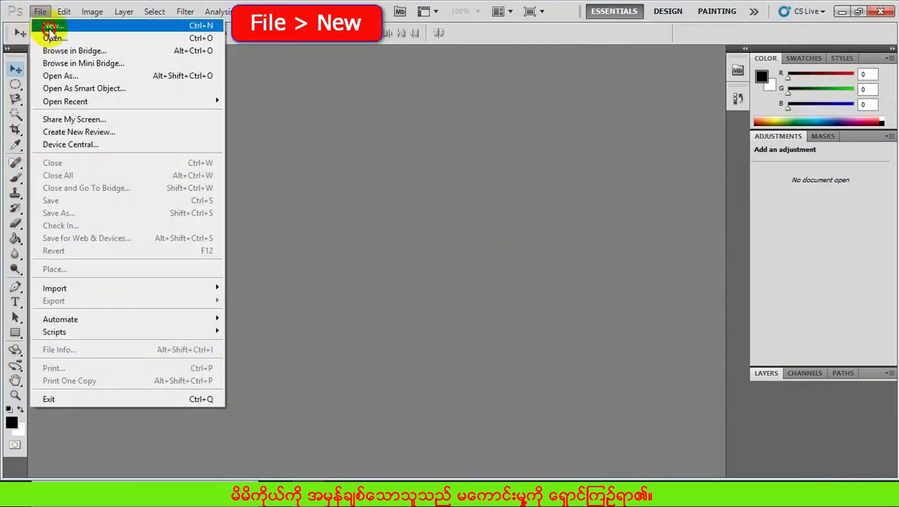
{"action": "left_click", "coordinate": [44, 26]}
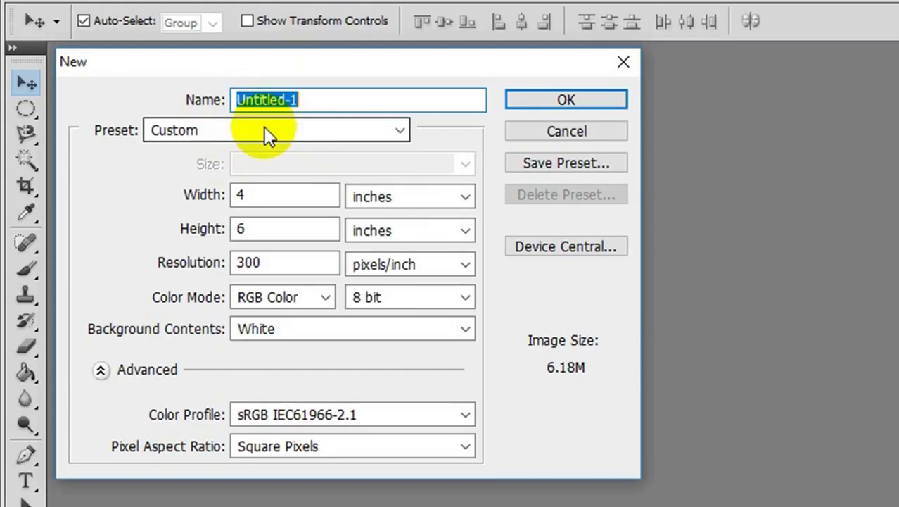
Step: Try the International Paper preset with A4 as the paper size
{"action": "left_click", "coordinate": [266, 134]}
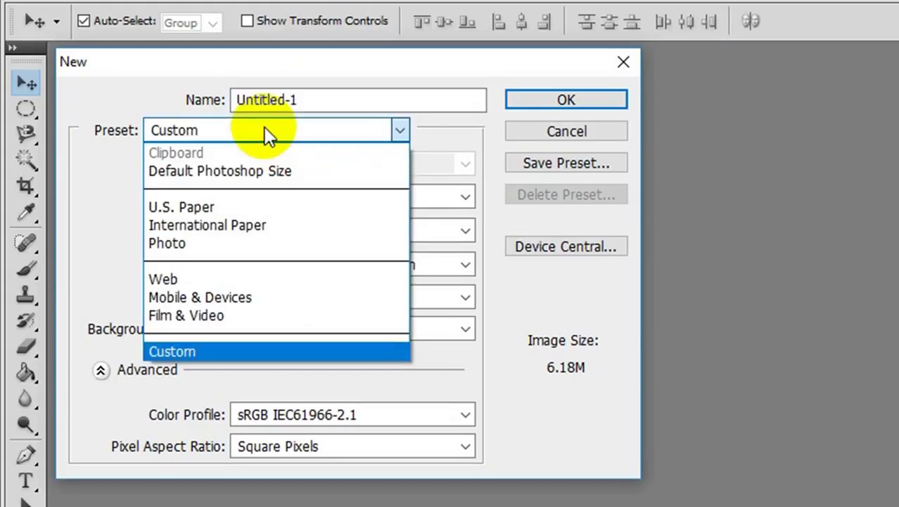
{"action": "left_click", "coordinate": [219, 225]}
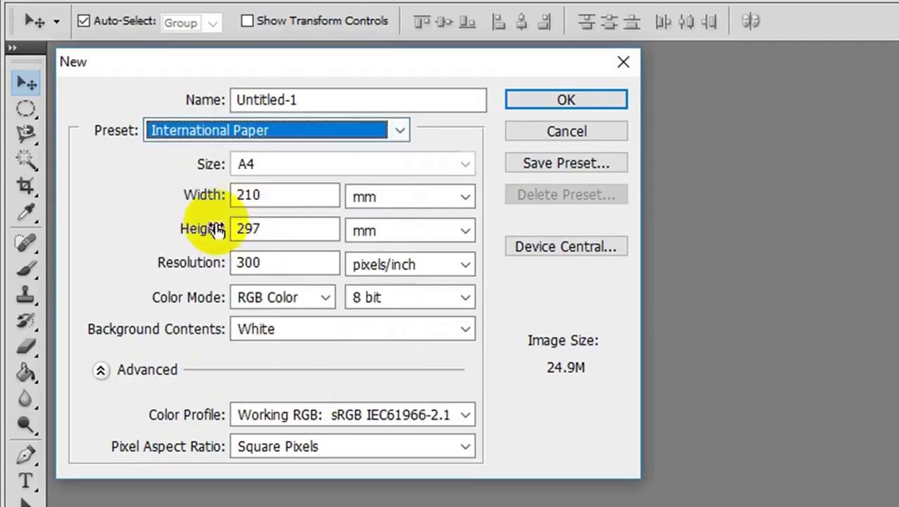
{"action": "left_click", "coordinate": [269, 167]}
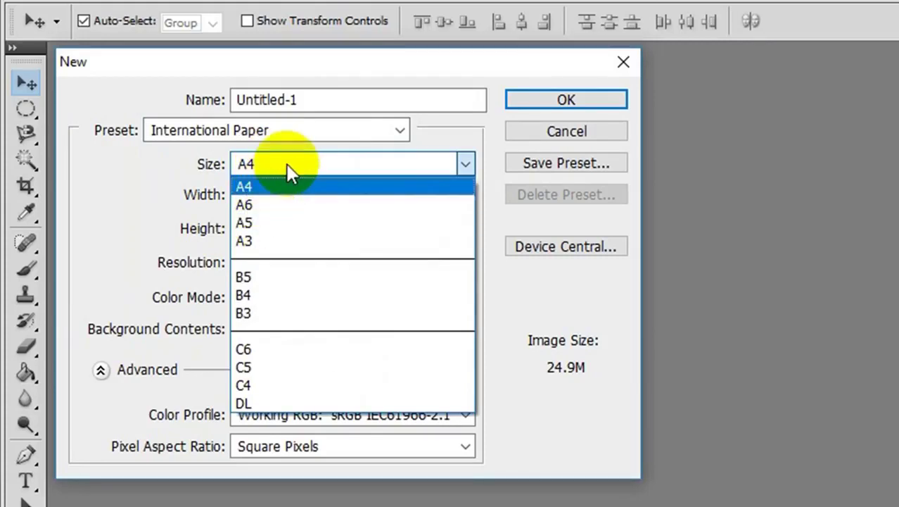
{"action": "left_click", "coordinate": [287, 166]}
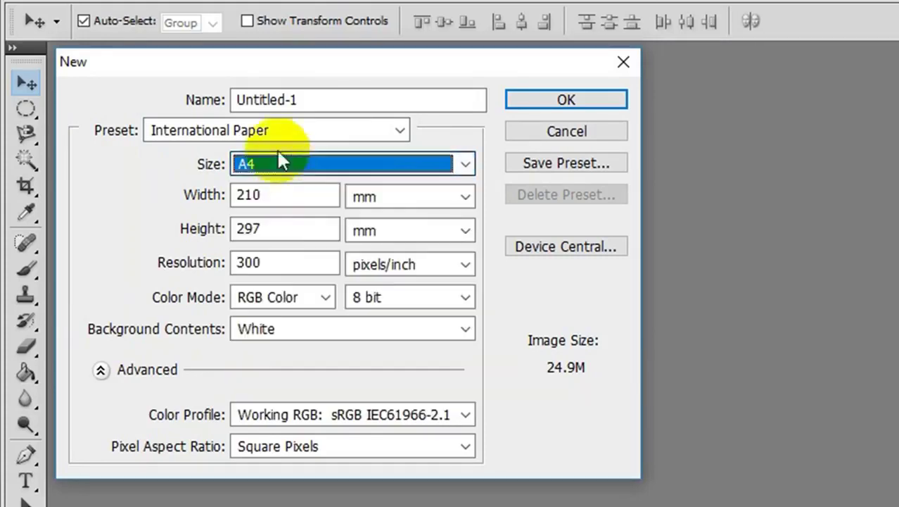
Step: Pick the U.S. Paper Legal size, then switch the preset to Custom
{"action": "left_click", "coordinate": [306, 122]}
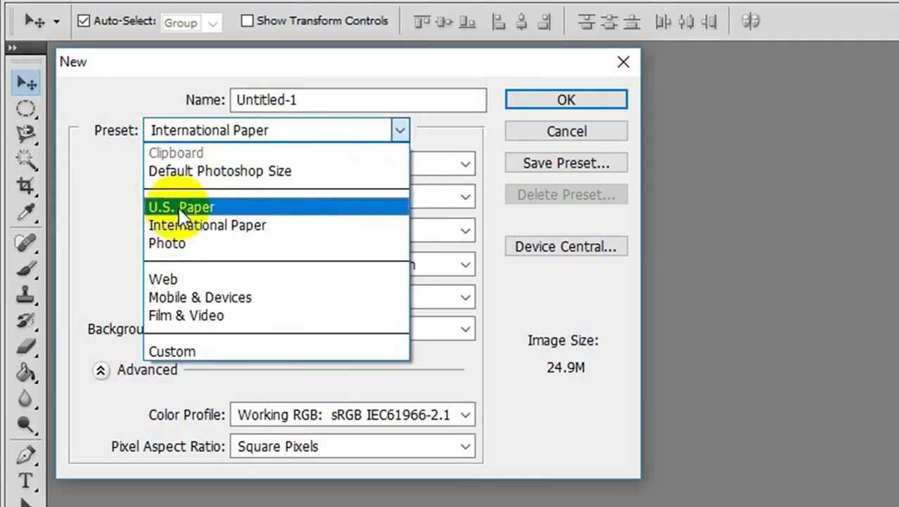
{"action": "left_click", "coordinate": [198, 205]}
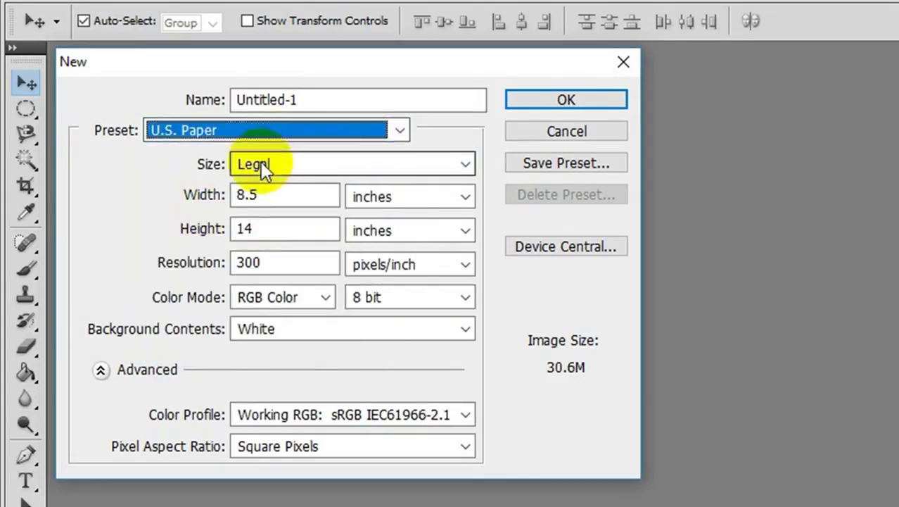
{"action": "left_click", "coordinate": [261, 163]}
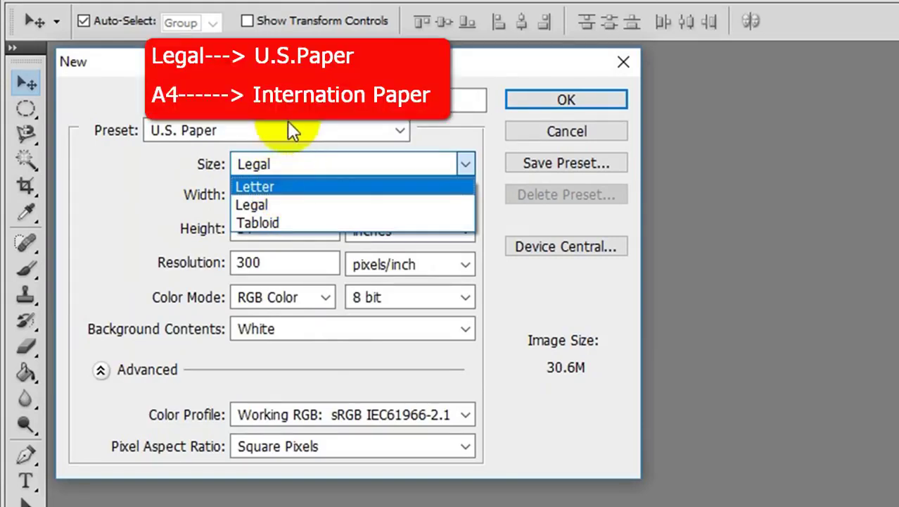
{"action": "left_click", "coordinate": [294, 131]}
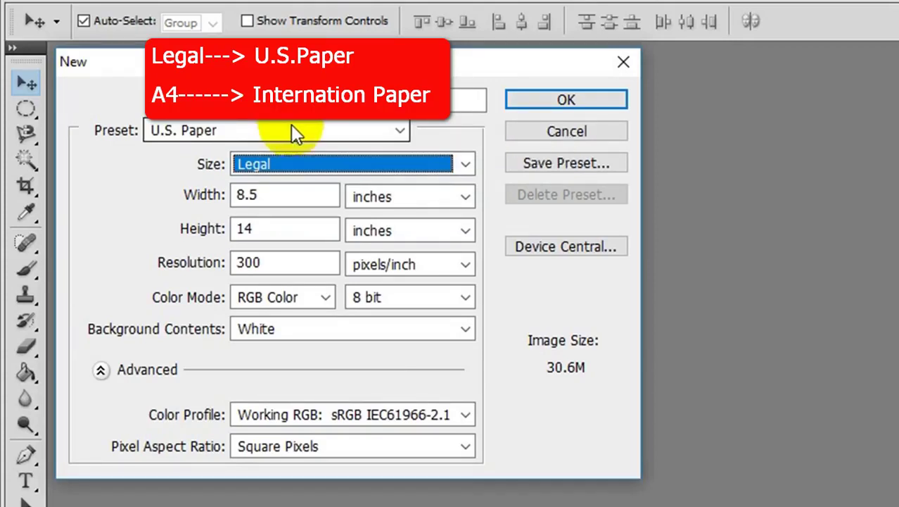
{"action": "left_click", "coordinate": [295, 132]}
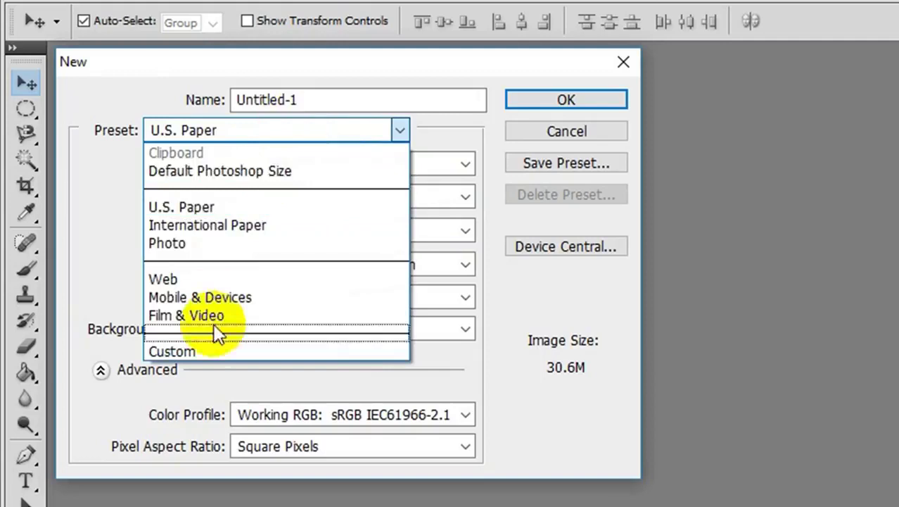
{"action": "left_click", "coordinate": [202, 350]}
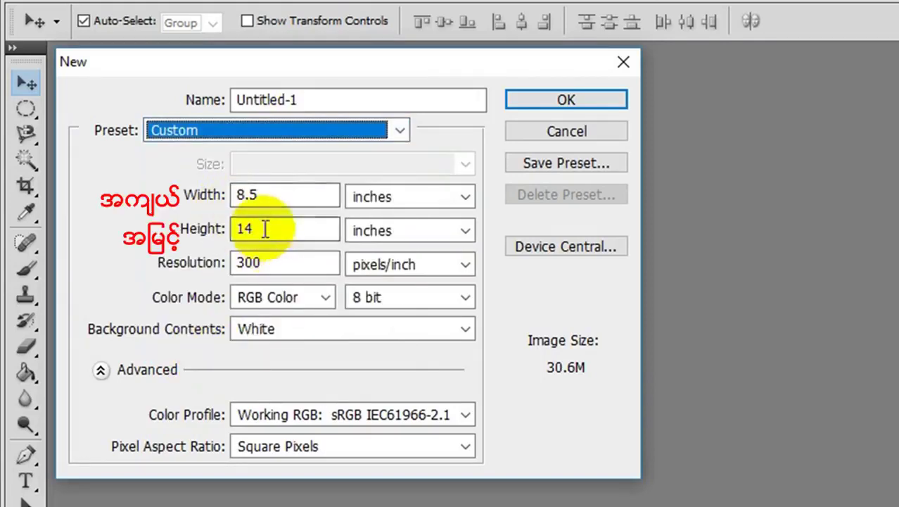
{"action": "left_click", "coordinate": [364, 197]}
{"action": "left_click", "coordinate": [369, 219]}
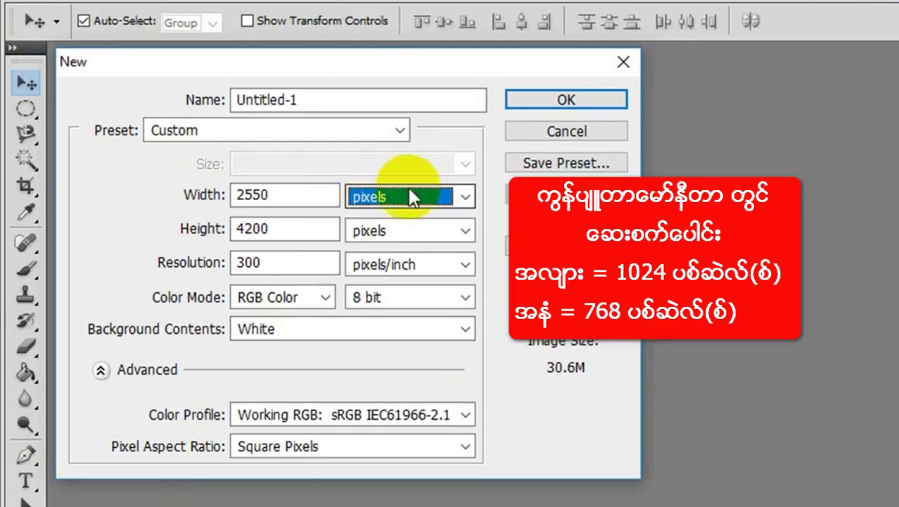
{"action": "left_click", "coordinate": [264, 199]}
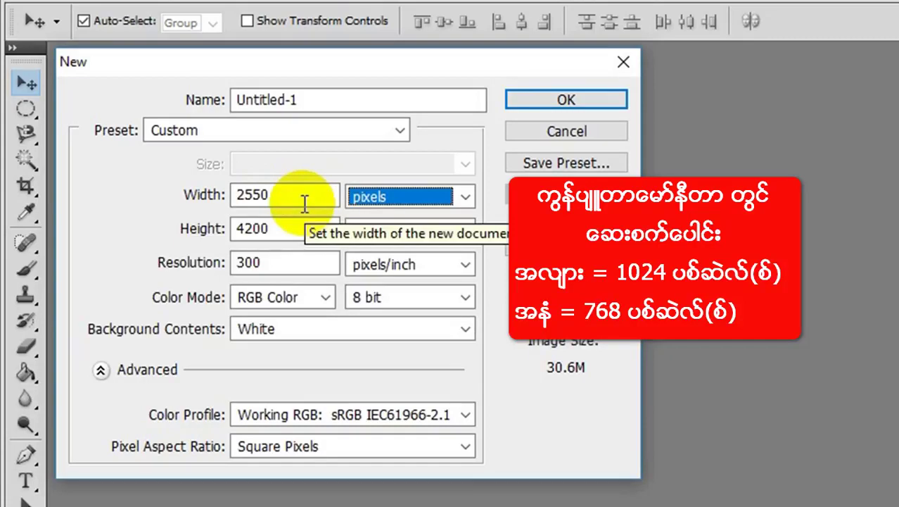
{"action": "left_click", "coordinate": [271, 229]}
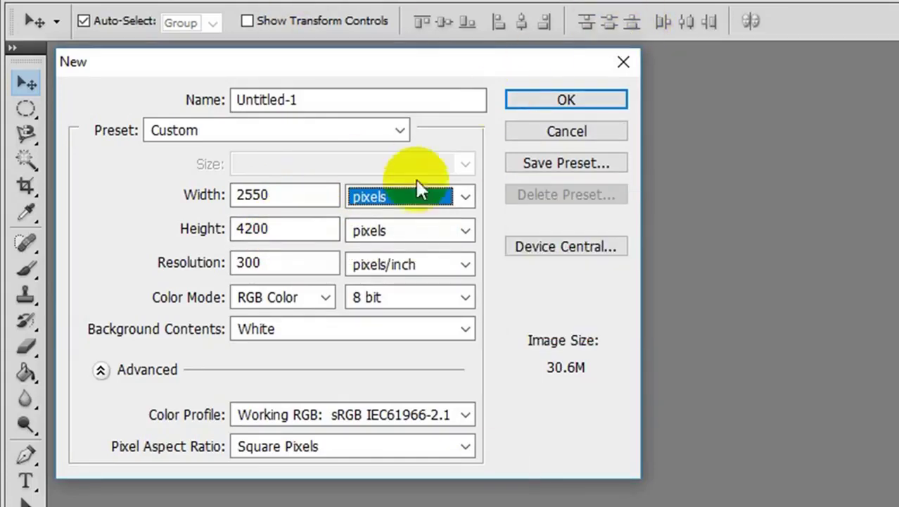
{"action": "left_click", "coordinate": [463, 190]}
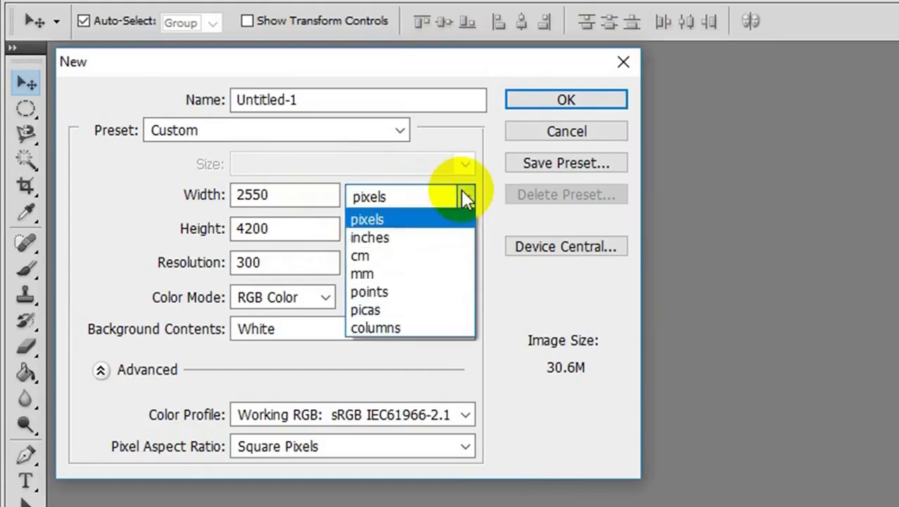
{"action": "left_click", "coordinate": [404, 239]}
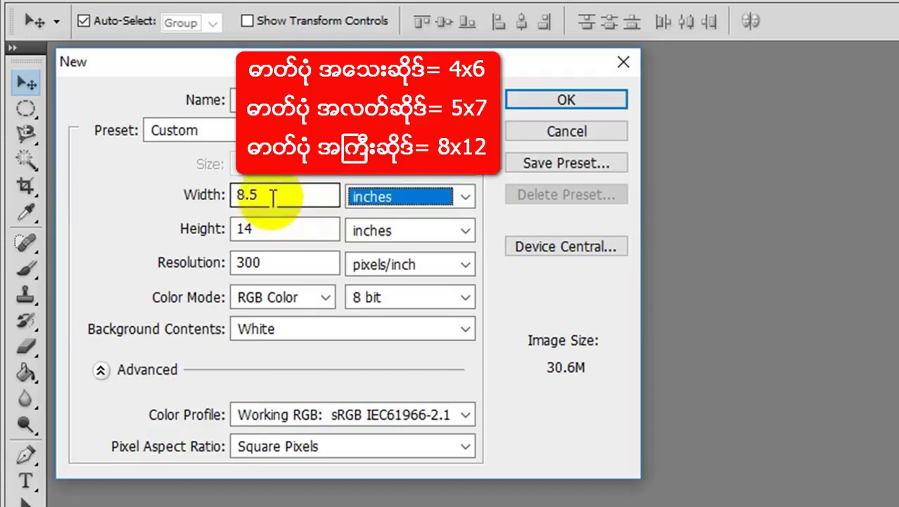
Step: Enter 4 for width and 6 for height, keeping inches
{"action": "left_click", "coordinate": [250, 197]}
{"action": "left_click", "coordinate": [180, 197]}
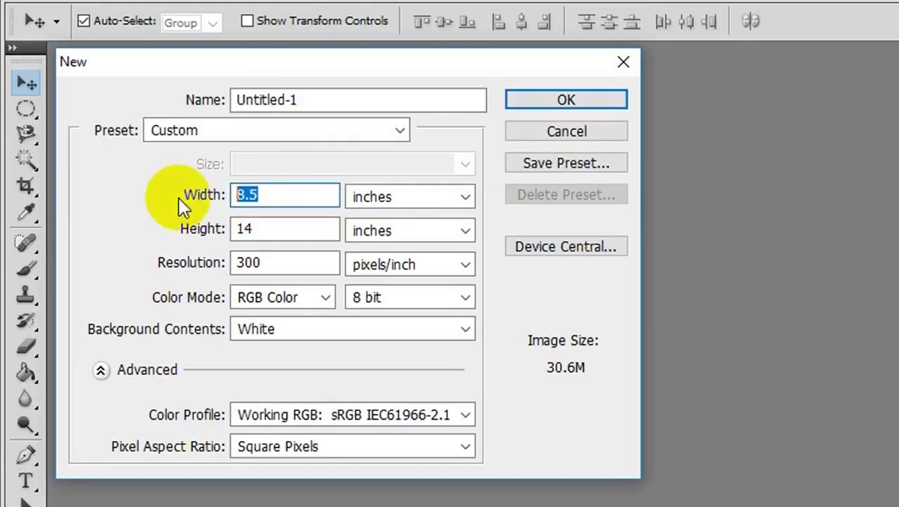
{"action": "type", "text": "4"}
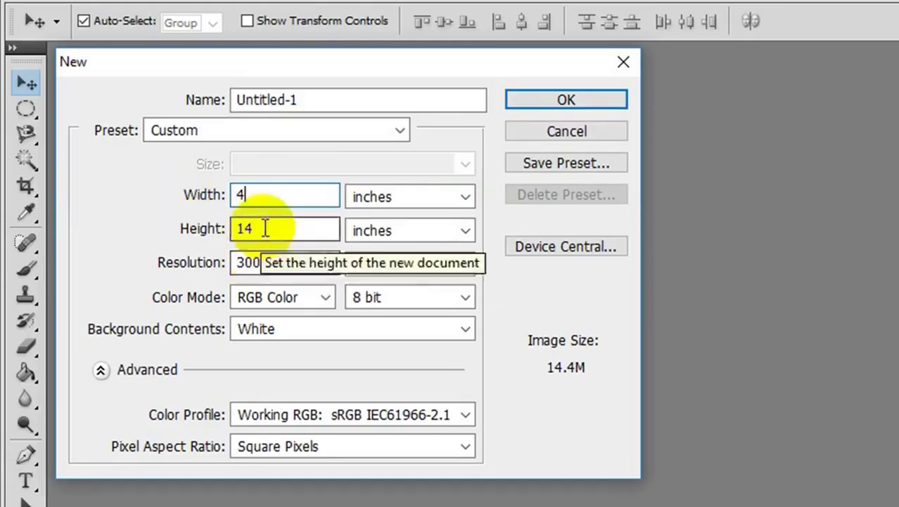
{"action": "left_click", "coordinate": [201, 237]}
{"action": "type", "text": "6"}
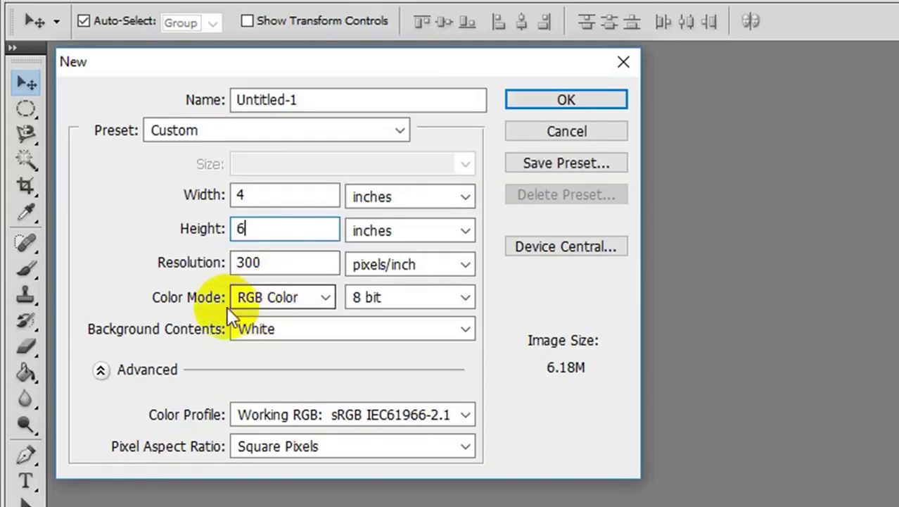
Step: Keep RGB Color, set Background Contents to Transparent, and create the document
{"action": "left_click", "coordinate": [295, 299]}
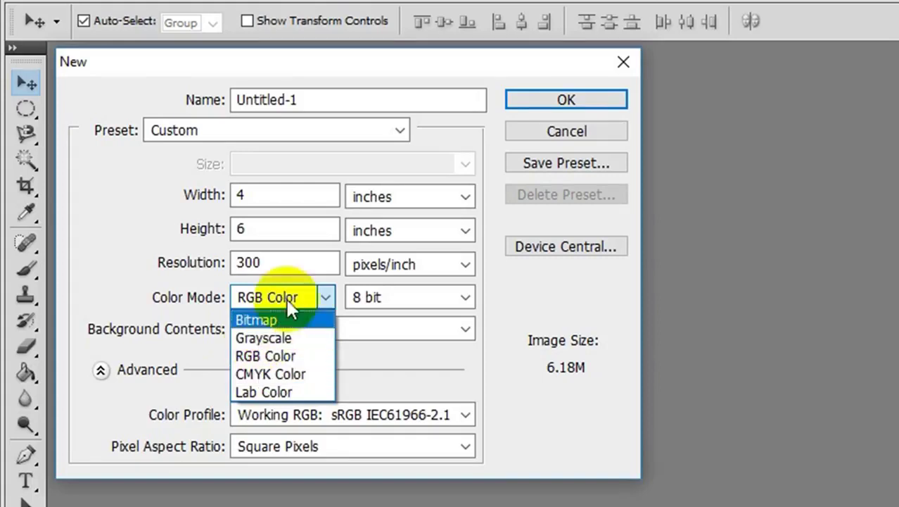
{"action": "left_click", "coordinate": [327, 296]}
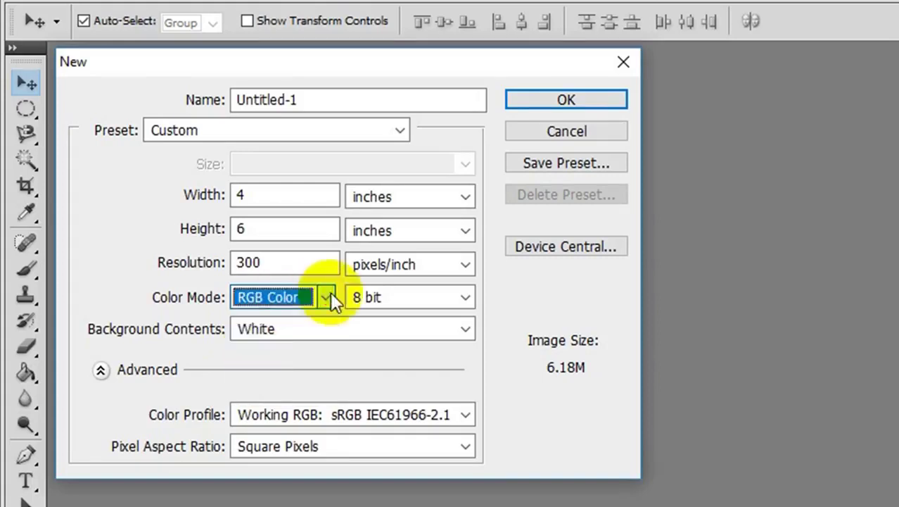
{"action": "left_click", "coordinate": [296, 329]}
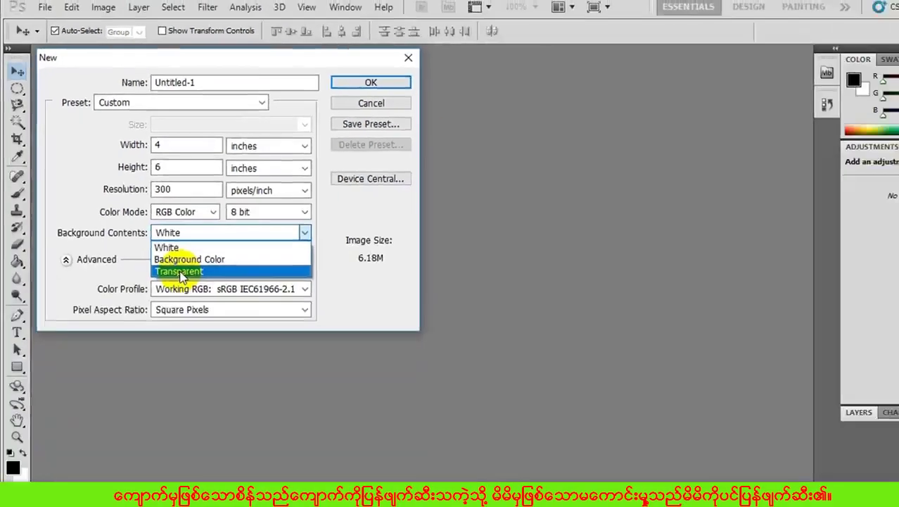
{"action": "left_click", "coordinate": [273, 387]}
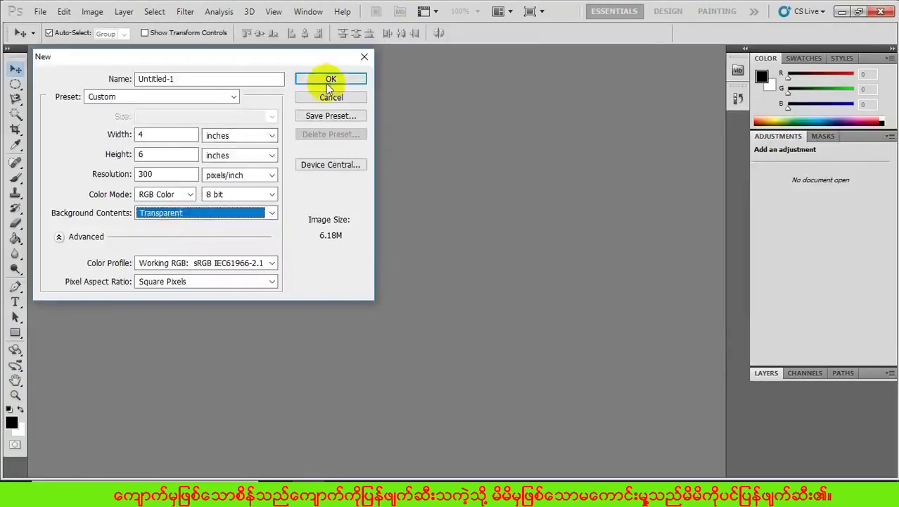
{"action": "left_click", "coordinate": [332, 78]}
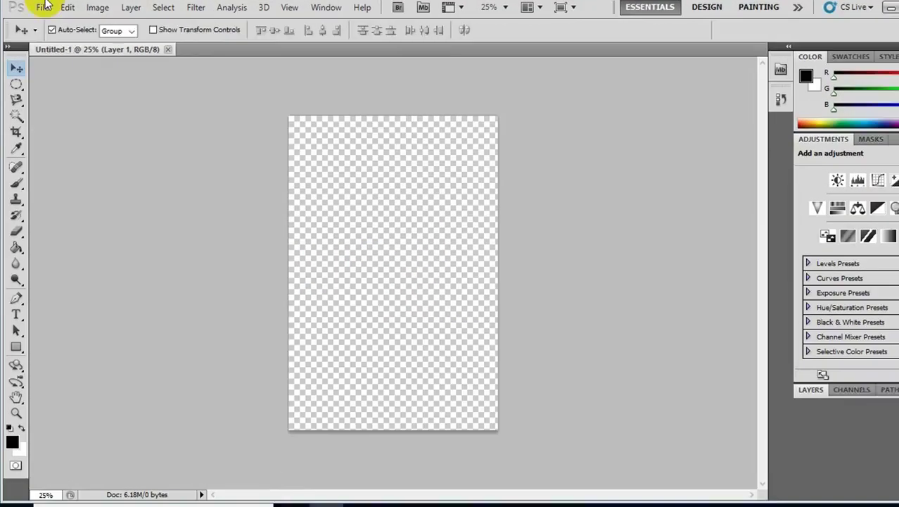
Step: Place 013 - Copy (2).png and move it to the lower part of the page
{"action": "left_click", "coordinate": [43, 7]}
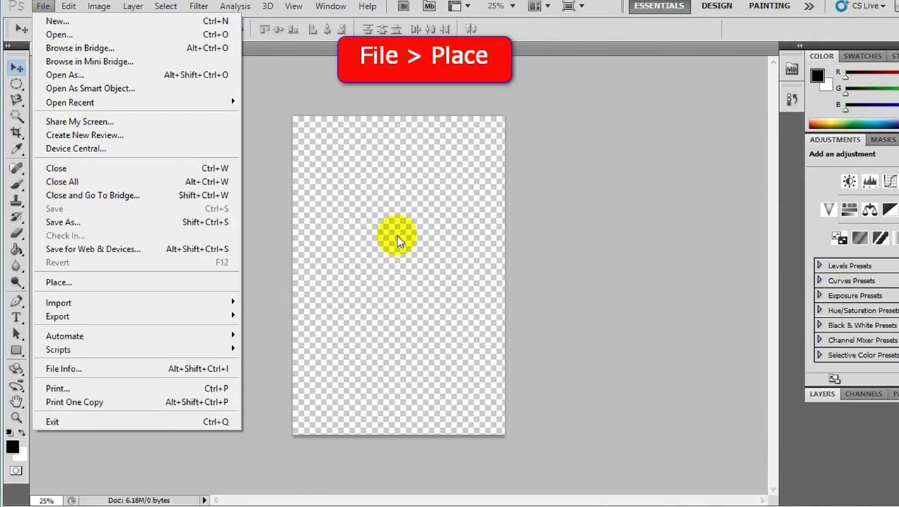
{"action": "left_click", "coordinate": [87, 282]}
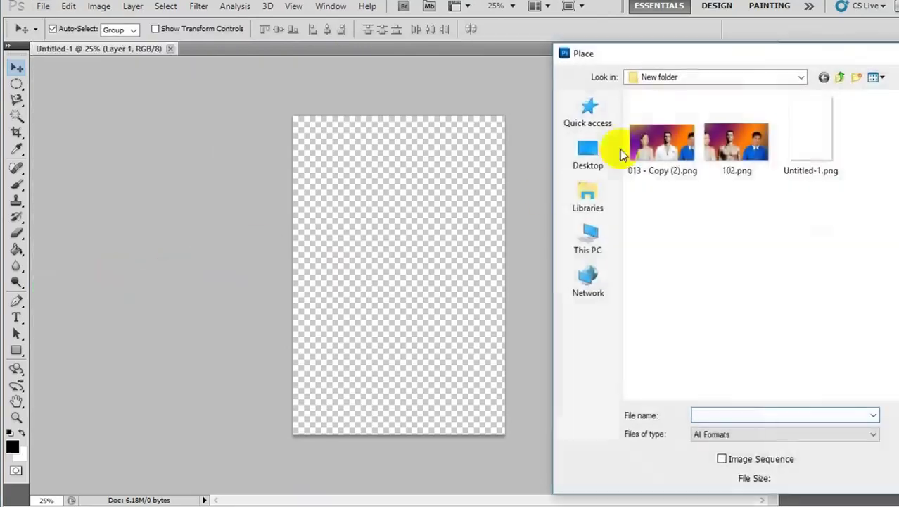
{"action": "left_click", "coordinate": [642, 147]}
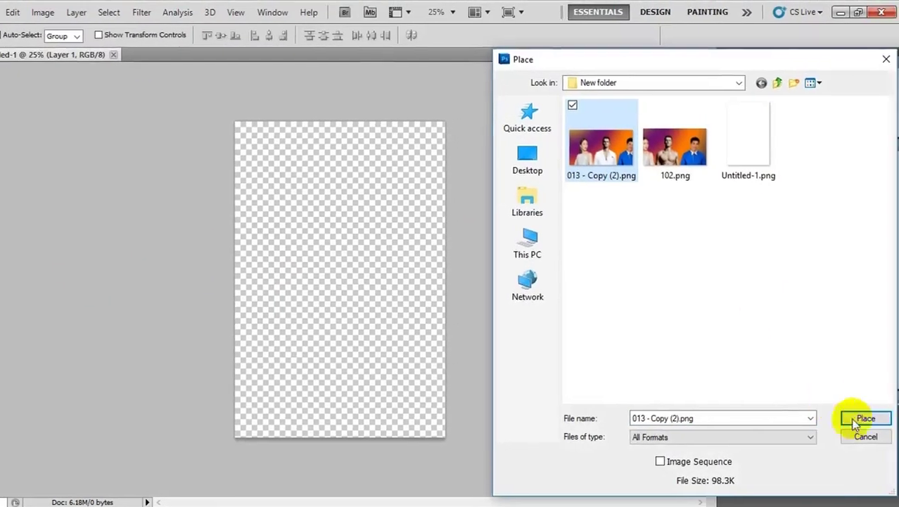
{"action": "left_click", "coordinate": [896, 416]}
{"action": "left_click_drag", "start_coordinate": [304, 303], "coordinate": [305, 376]}
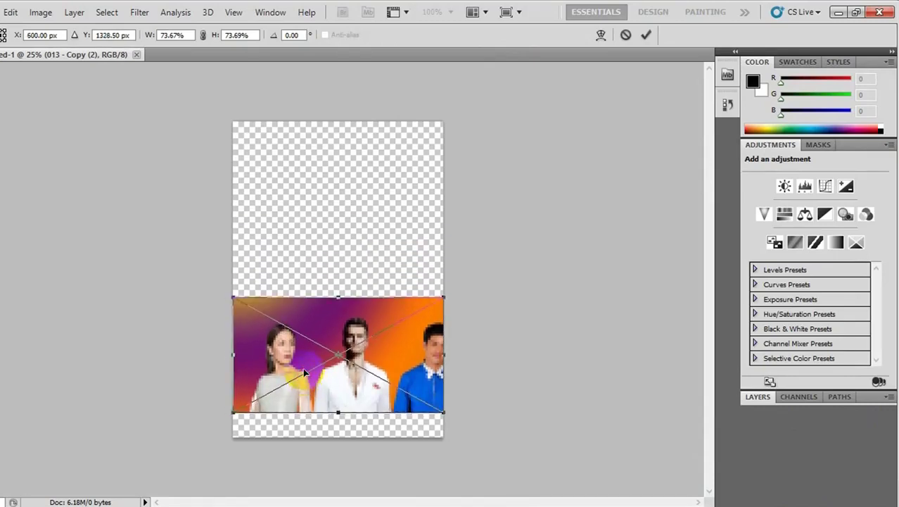
{"action": "key", "text": "Return"}
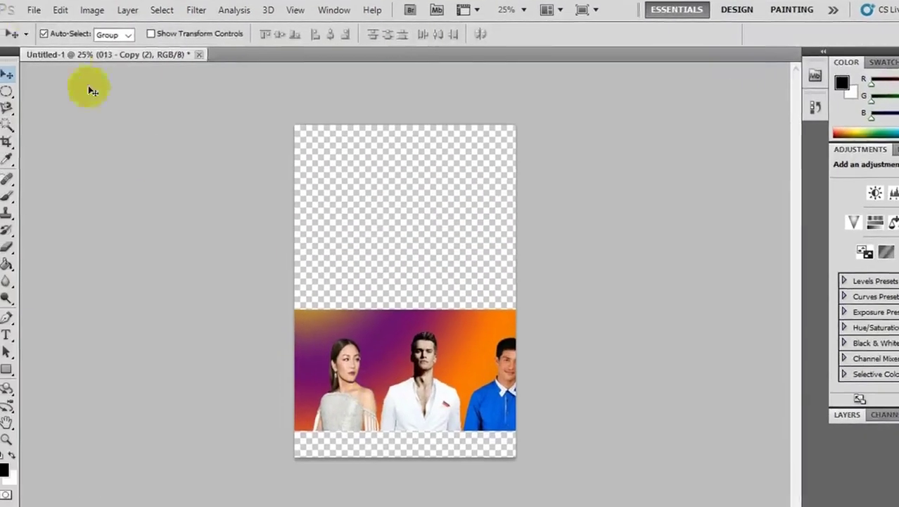
Step: Place 102.png and move it up to the top of the page
{"action": "left_click", "coordinate": [42, 10]}
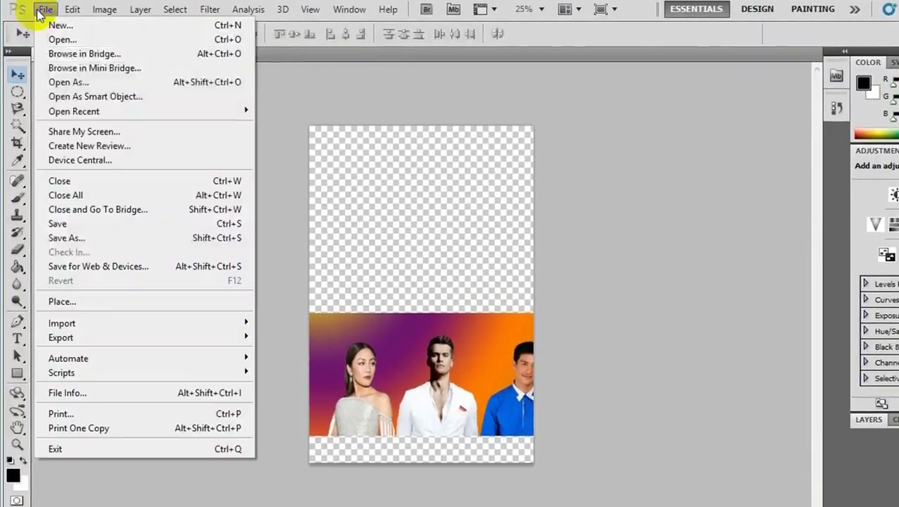
{"action": "left_click", "coordinate": [58, 301]}
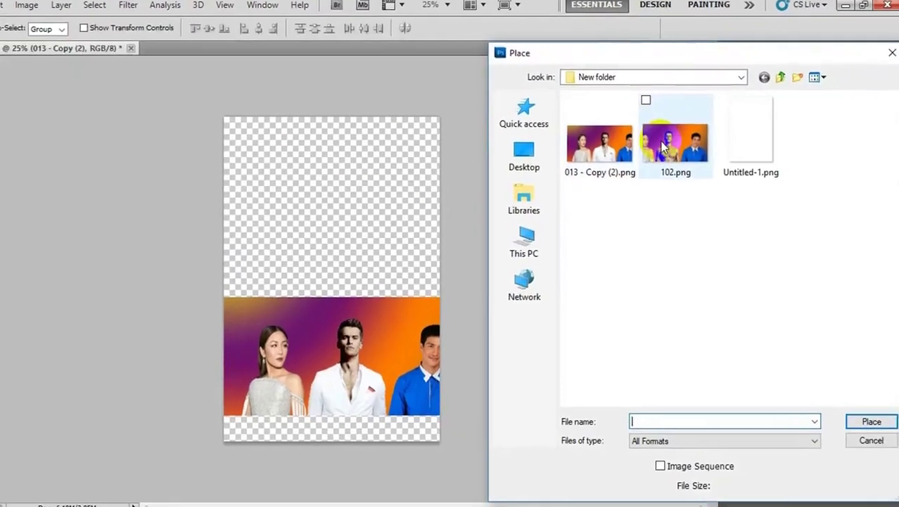
{"action": "left_click", "coordinate": [657, 146]}
{"action": "left_click", "coordinate": [876, 420]}
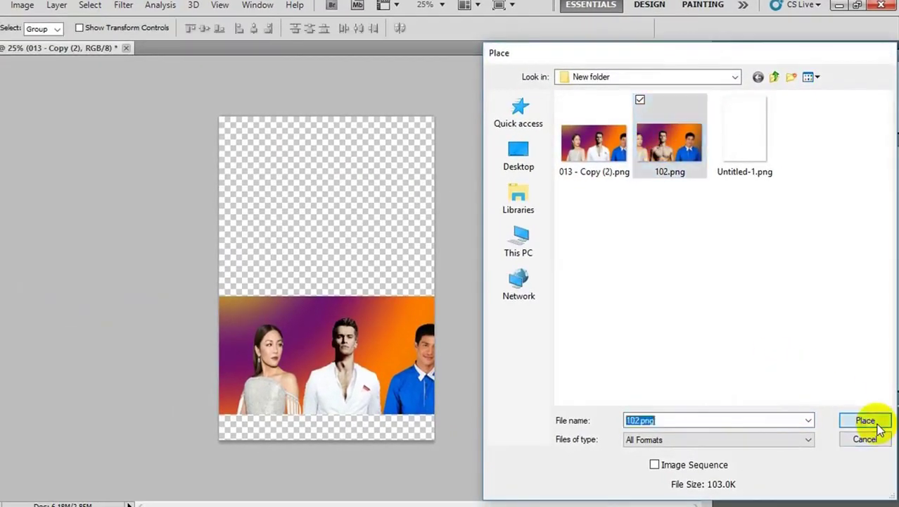
{"action": "mouse_move", "coordinate": [370, 283]}
{"action": "left_mouse_down"}
{"action": "mouse_move", "coordinate": [380, 205]}
{"action": "mouse_move", "coordinate": [364, 209]}
{"action": "left_mouse_up"}
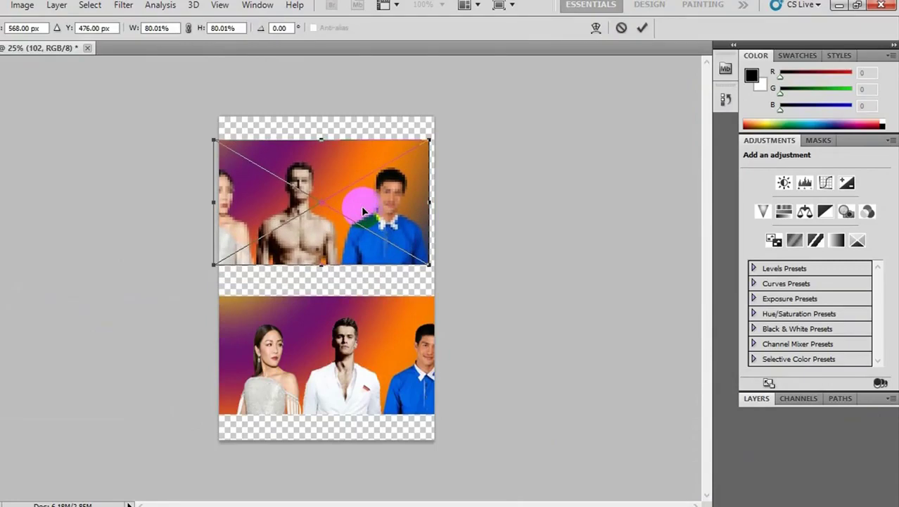
{"action": "key", "text": "Return"}
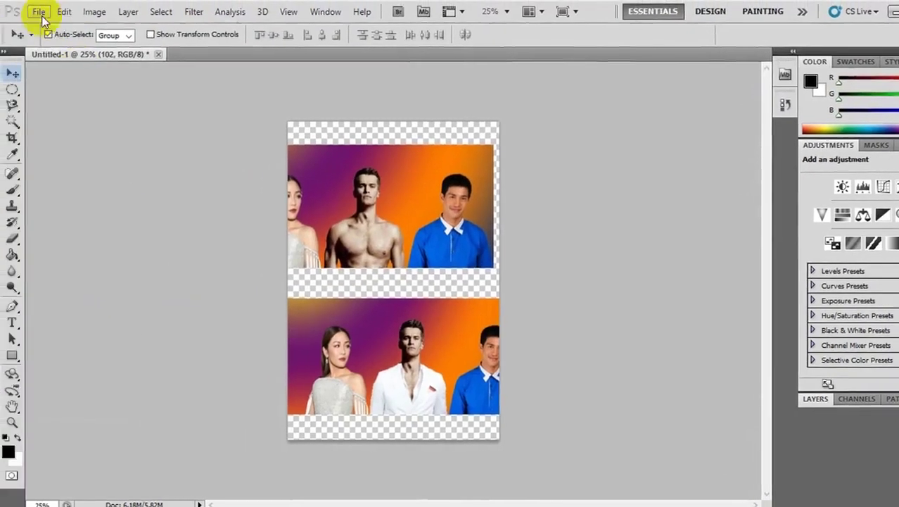
{"action": "left_click", "coordinate": [41, 14]}
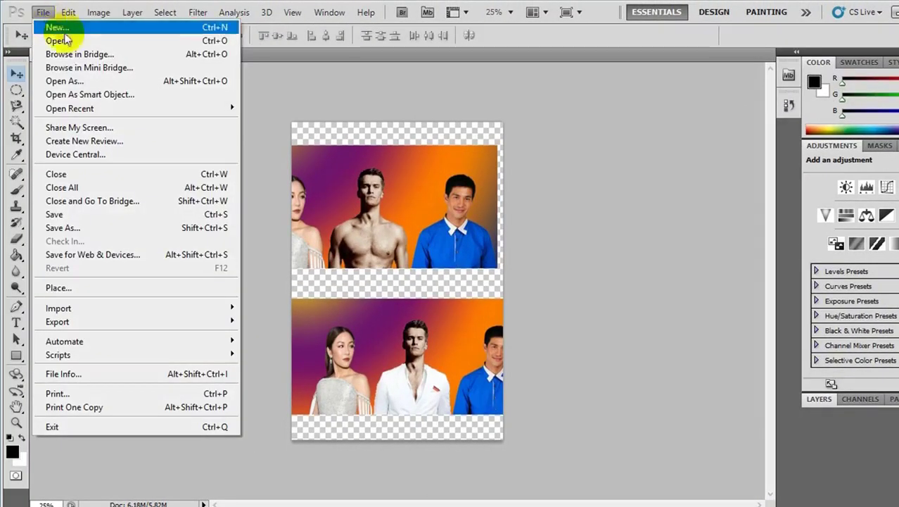
Step: Open 013 - Copy (2).png as its own document
{"action": "left_click", "coordinate": [64, 40]}
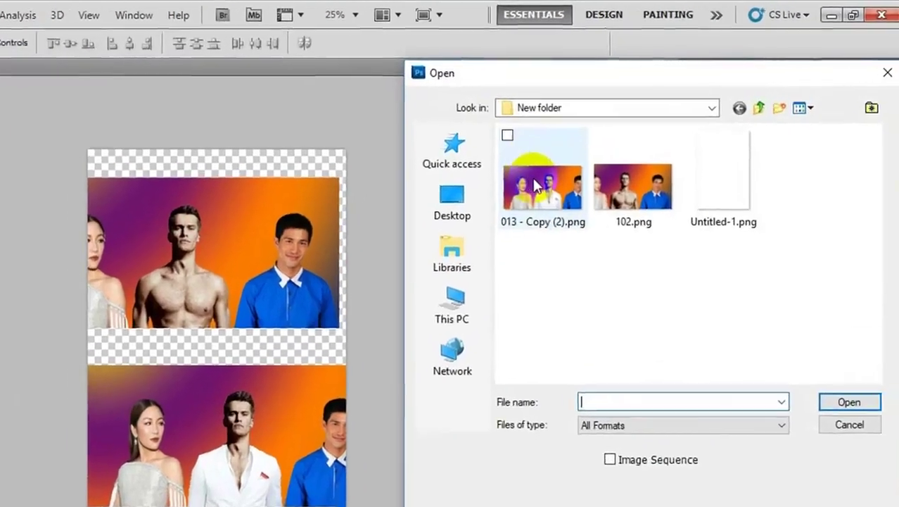
{"action": "left_click", "coordinate": [519, 187]}
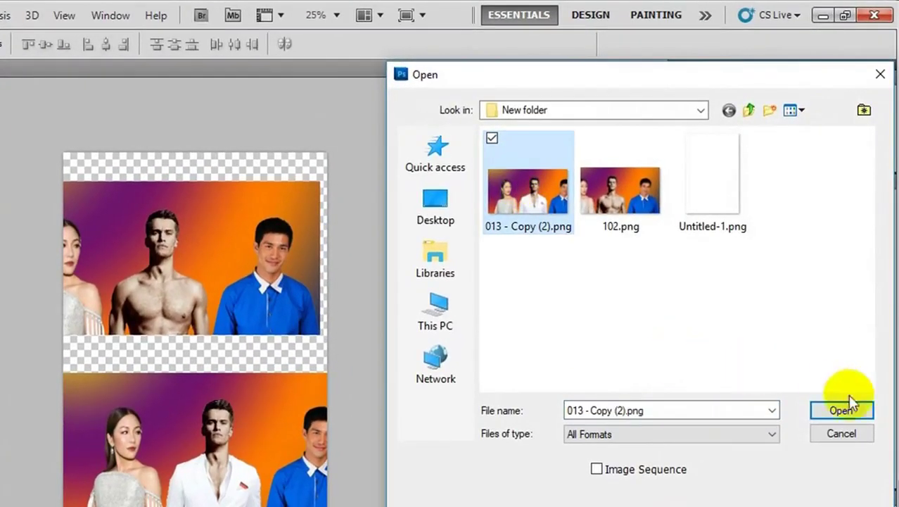
{"action": "left_click", "coordinate": [825, 412]}
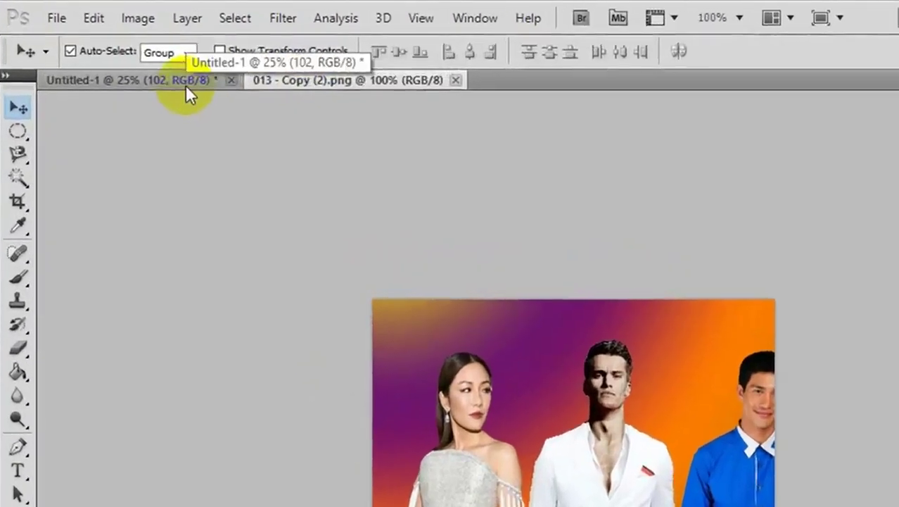
{"action": "left_click", "coordinate": [140, 58]}
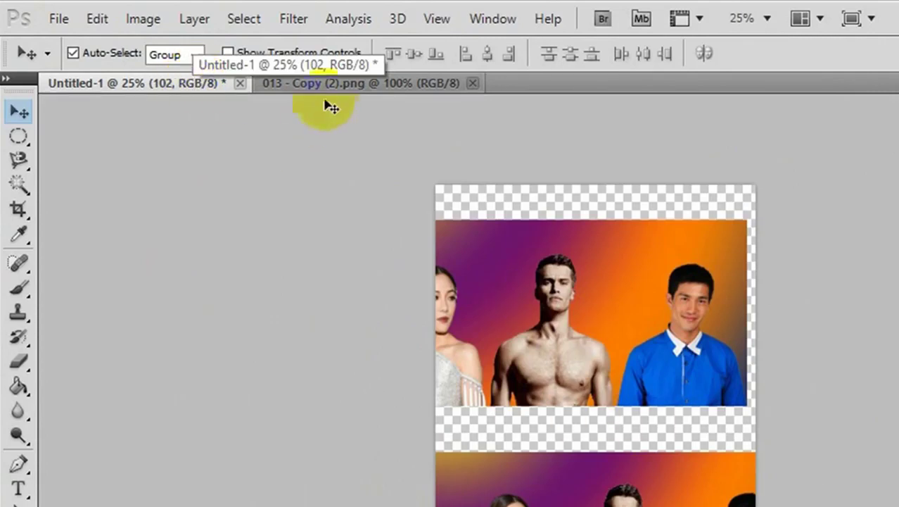
{"action": "left_click", "coordinate": [338, 80]}
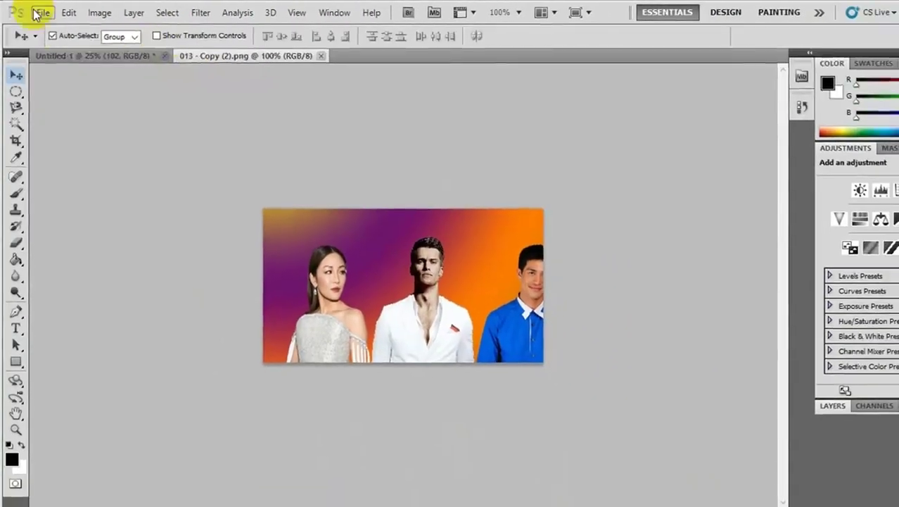
Step: Open 102.png as another separate document
{"action": "left_click", "coordinate": [50, 15]}
{"action": "left_click", "coordinate": [71, 43]}
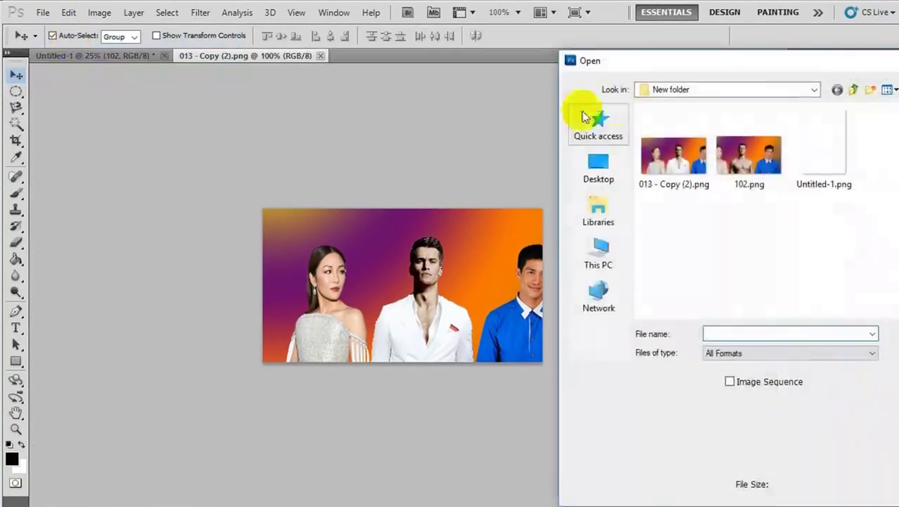
{"action": "left_click", "coordinate": [729, 137]}
{"action": "left_click", "coordinate": [877, 341]}
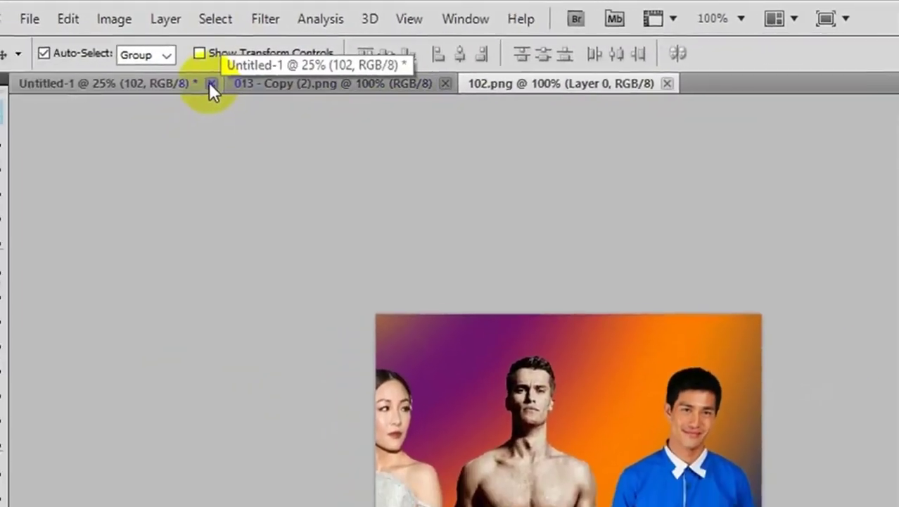
Step: Close Untitled-1 without saving and switch between the two photo documents
{"action": "left_click", "coordinate": [156, 90]}
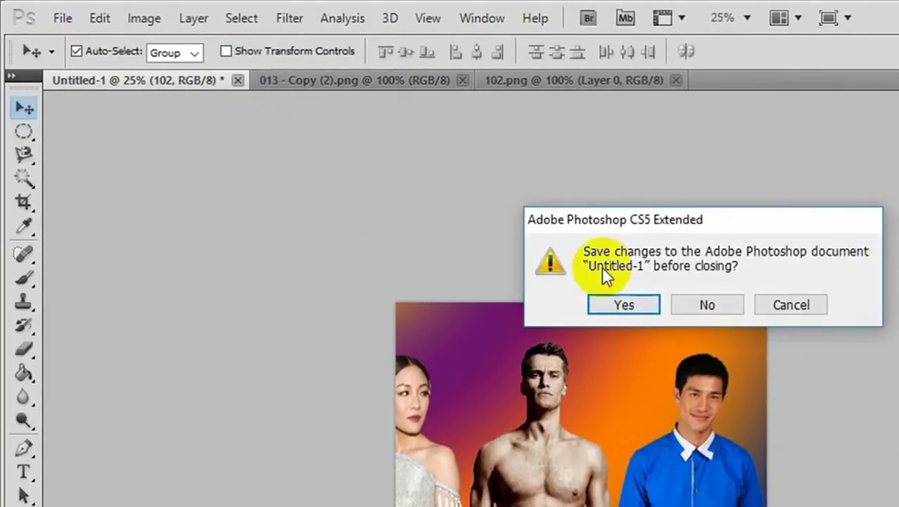
{"action": "left_click", "coordinate": [689, 304]}
{"action": "left_click", "coordinate": [161, 79]}
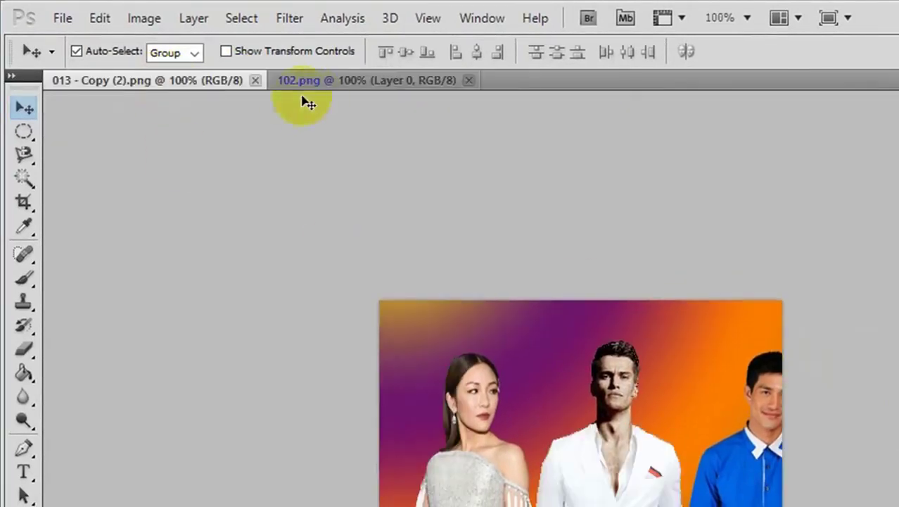
{"action": "left_click", "coordinate": [305, 88]}
{"action": "left_click", "coordinate": [211, 91]}
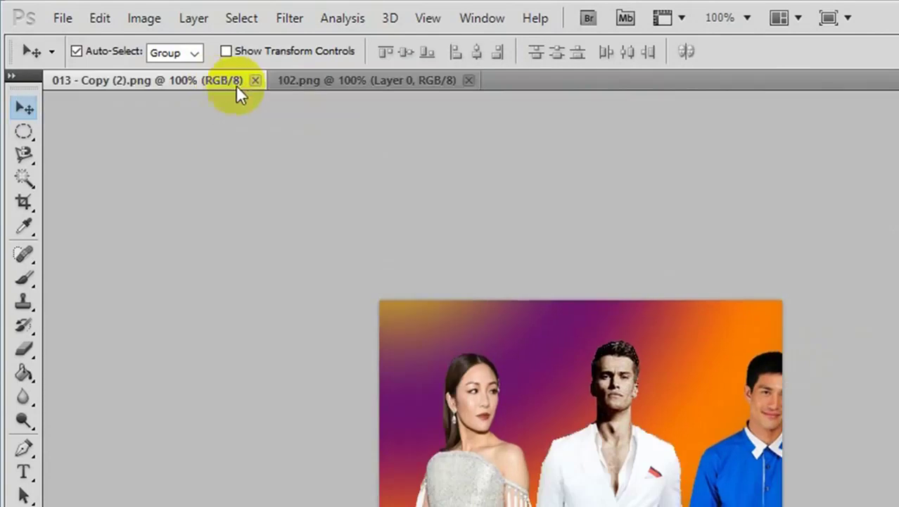
{"action": "left_click", "coordinate": [301, 89]}
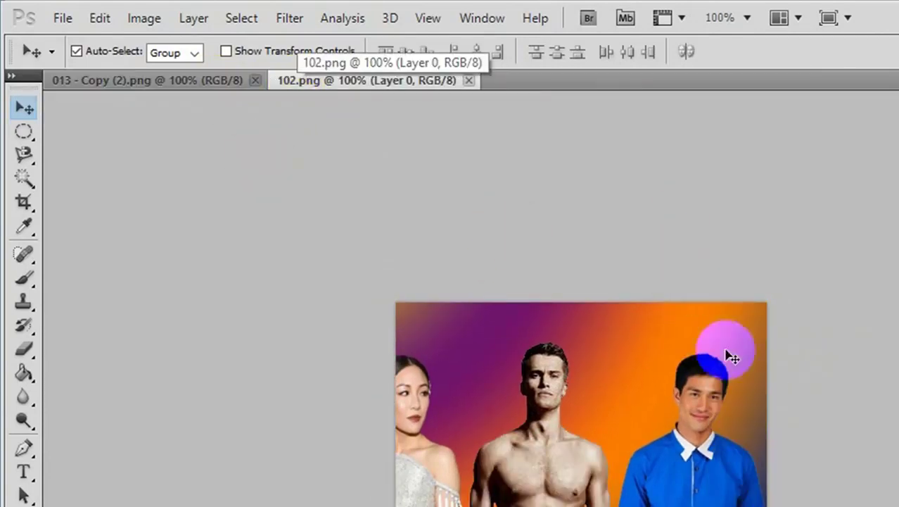
{"action": "left_click", "coordinate": [799, 19]}
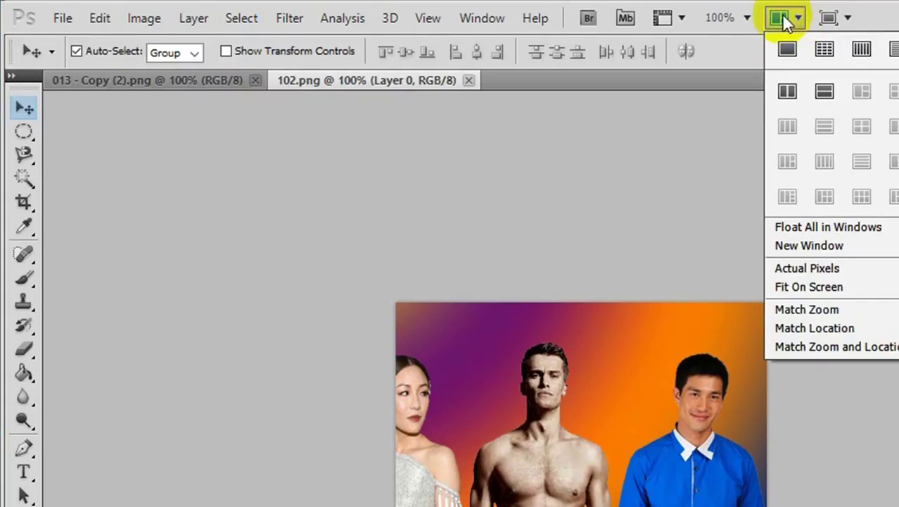
Step: Tile the documents 2 Up vertical, then 2 Up horizontal, and try dragging between them
{"action": "left_click", "coordinate": [787, 92]}
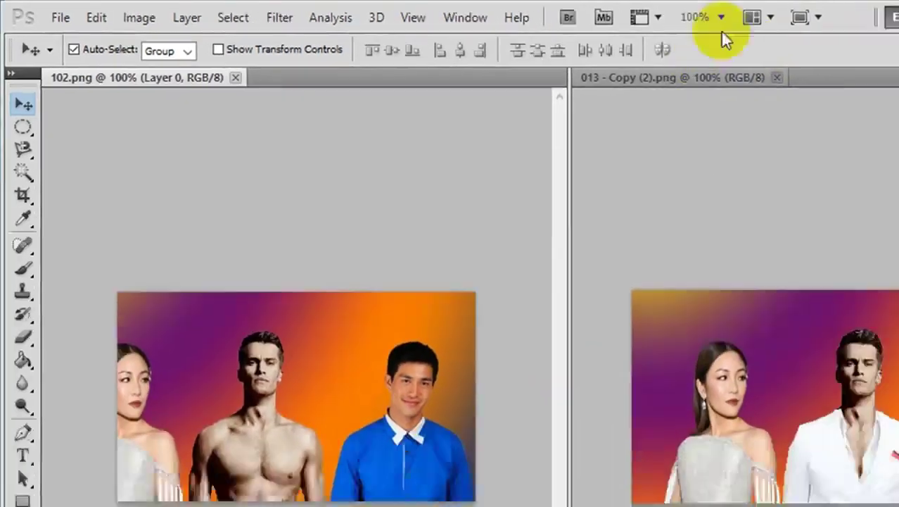
{"action": "left_click", "coordinate": [580, 14]}
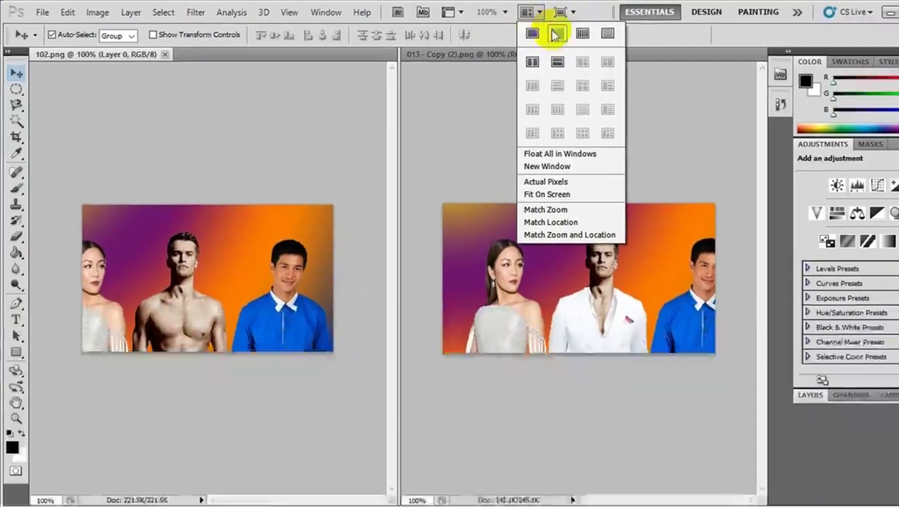
{"action": "left_click", "coordinate": [608, 67]}
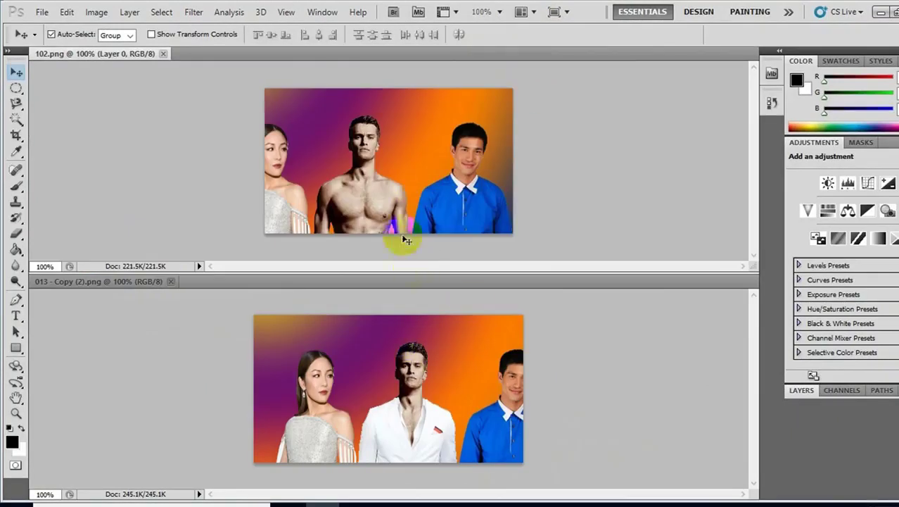
{"action": "left_click_drag", "start_coordinate": [432, 372], "coordinate": [404, 213]}
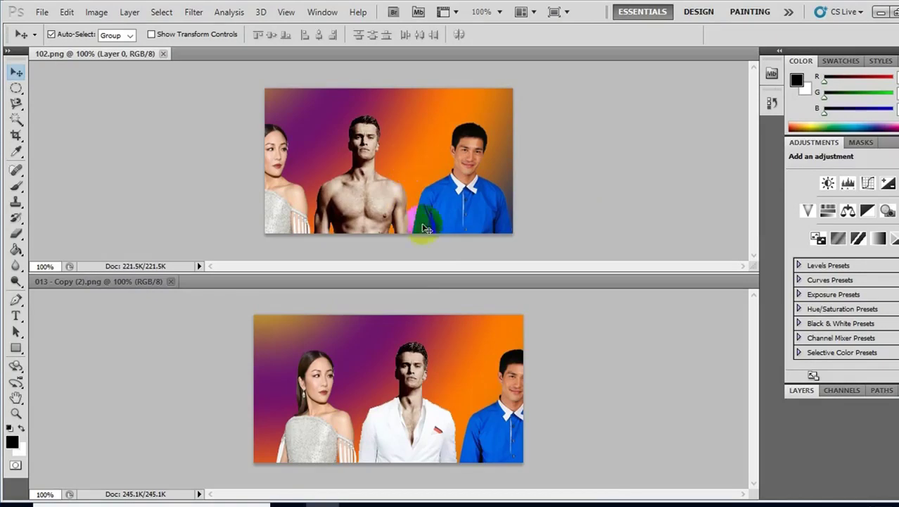
{"action": "mouse_move", "coordinate": [410, 189]}
{"action": "left_mouse_down"}
{"action": "mouse_move", "coordinate": [440, 413]}
{"action": "mouse_move", "coordinate": [433, 400]}
{"action": "left_mouse_up"}
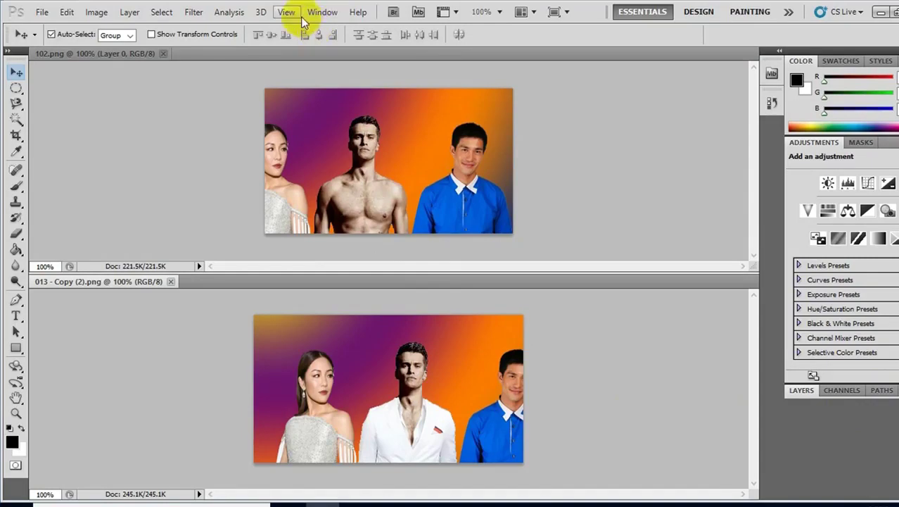
Step: Show the Layers panel and convert 013 - Copy (2)'s Background into Layer 0
{"action": "left_click", "coordinate": [324, 13]}
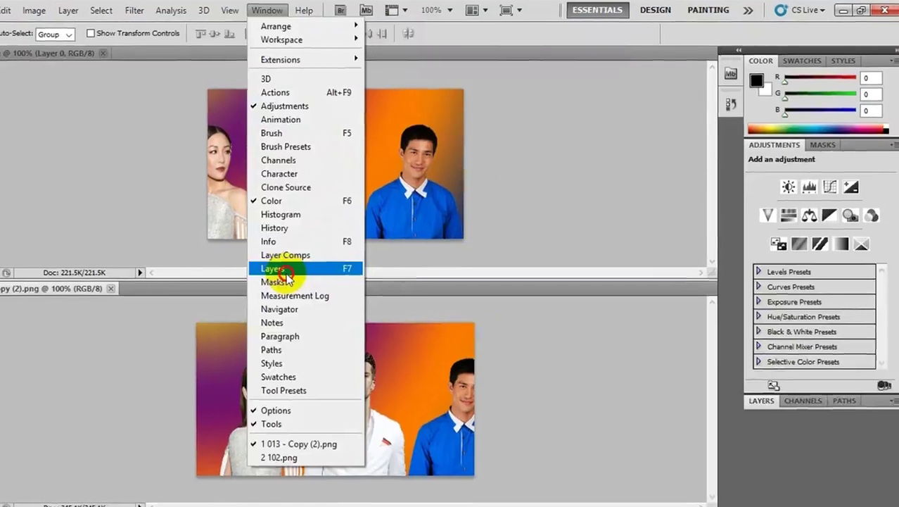
{"action": "left_click", "coordinate": [333, 266]}
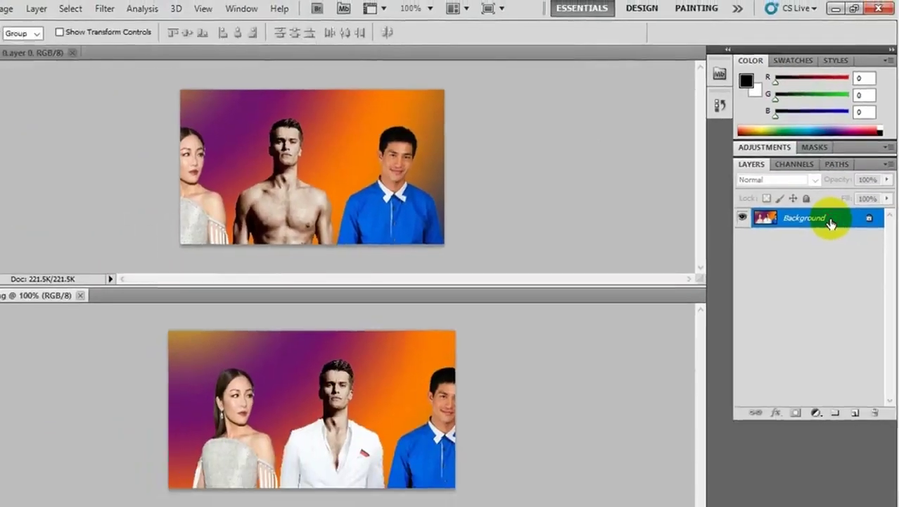
{"action": "double_click", "coordinate": [832, 220]}
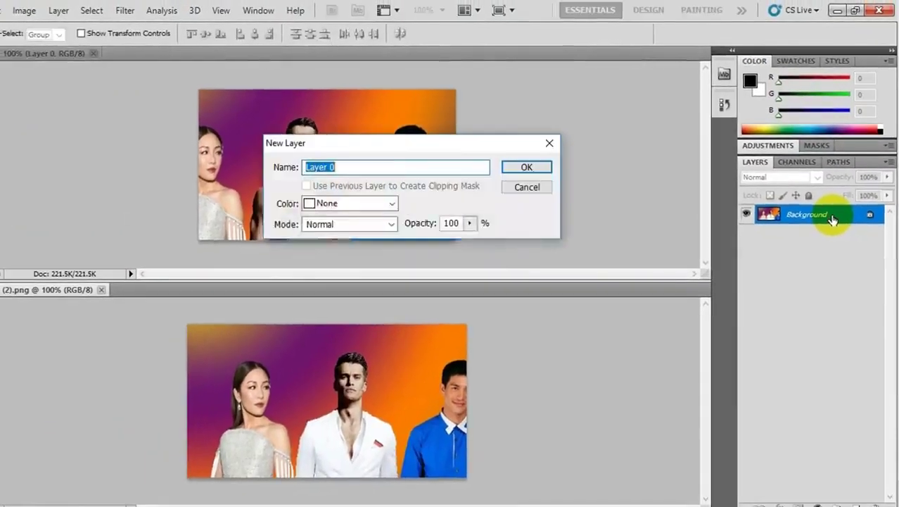
{"action": "left_click", "coordinate": [540, 169]}
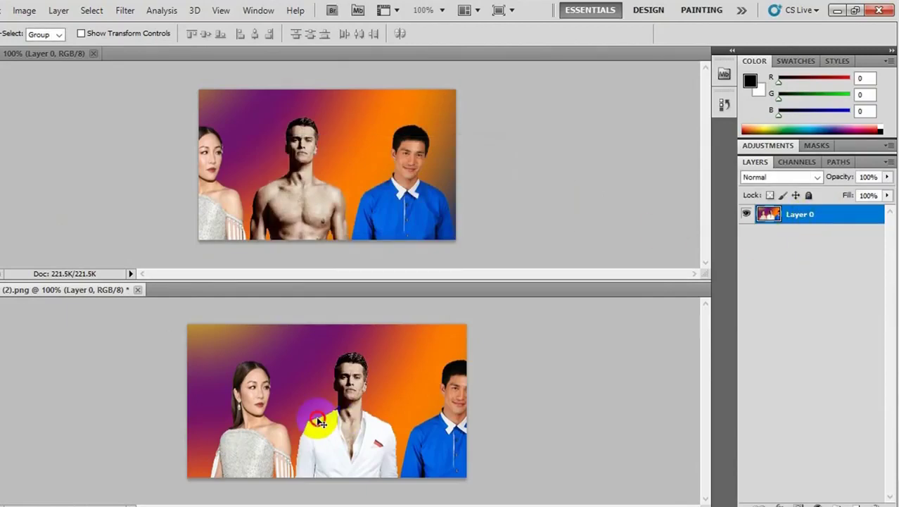
Step: Drag the 013 photo layer into 102.png, close its document unsaved, and shift the layer sideways
{"action": "left_click_drag", "start_coordinate": [318, 420], "coordinate": [299, 257]}
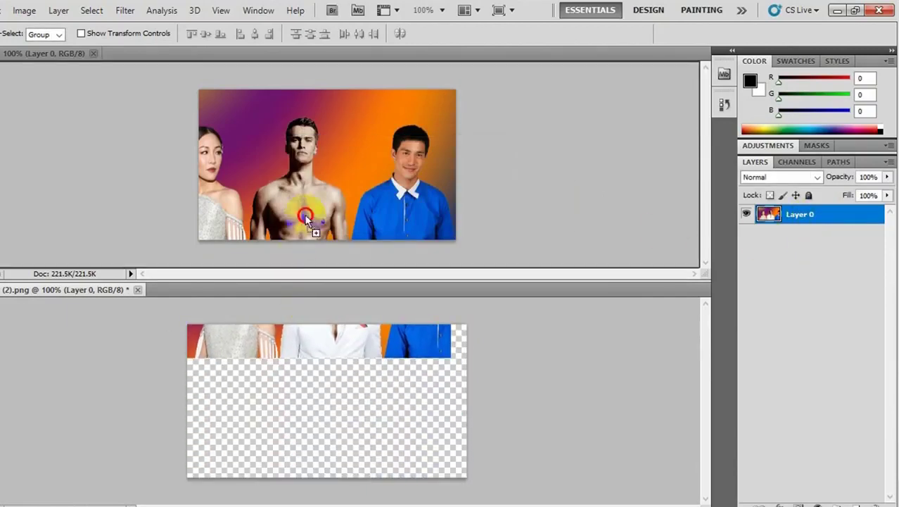
{"action": "left_click_drag", "start_coordinate": [311, 166], "coordinate": [311, 185]}
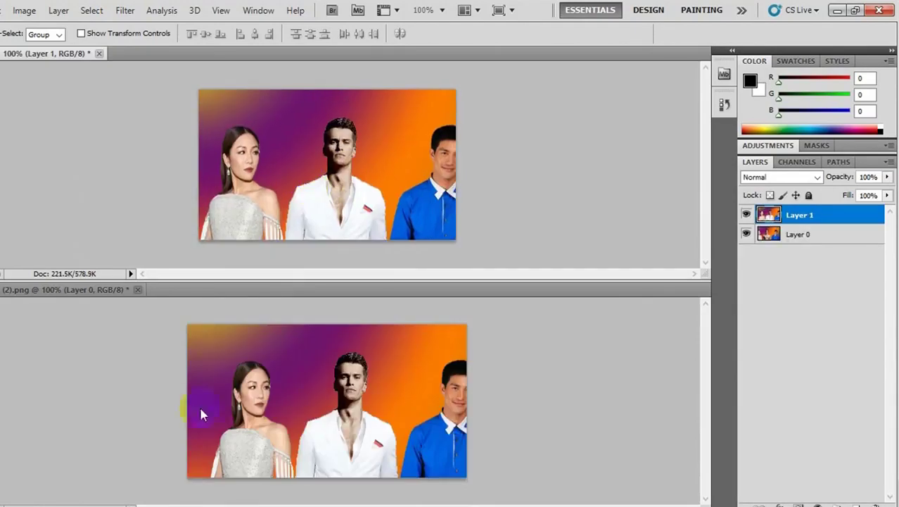
{"action": "left_click", "coordinate": [138, 290]}
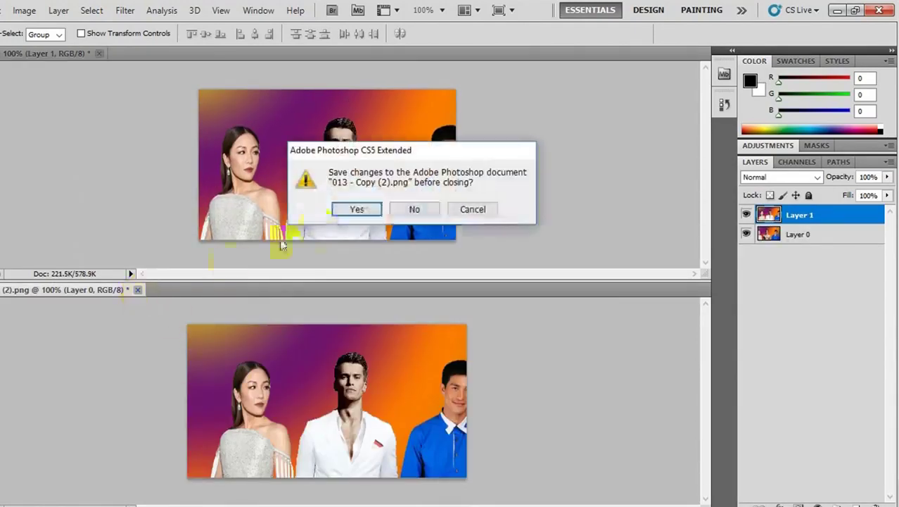
{"action": "left_click", "coordinate": [411, 209]}
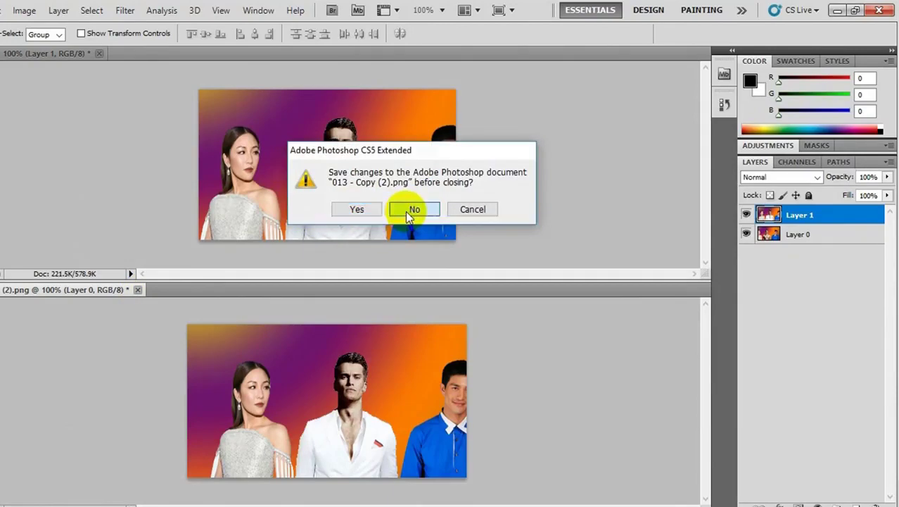
{"action": "mouse_move", "coordinate": [382, 297]}
{"action": "left_mouse_down"}
{"action": "mouse_move", "coordinate": [458, 273]}
{"action": "mouse_move", "coordinate": [290, 277]}
{"action": "left_mouse_up"}
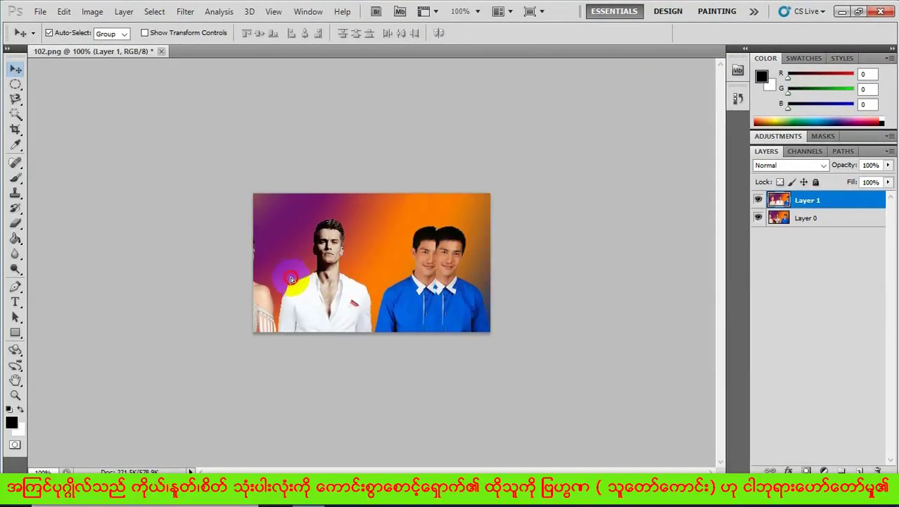
Step: Drag Layer 1 to roughly overlap the people on Layer 0, then select both photo layers
{"action": "mouse_move", "coordinate": [451, 280]}
{"action": "left_mouse_down"}
{"action": "mouse_move", "coordinate": [461, 266]}
{"action": "mouse_move", "coordinate": [275, 310]}
{"action": "mouse_move", "coordinate": [287, 298]}
{"action": "left_mouse_up"}
{"action": "left_click_drag", "start_coordinate": [387, 304], "coordinate": [395, 298]}
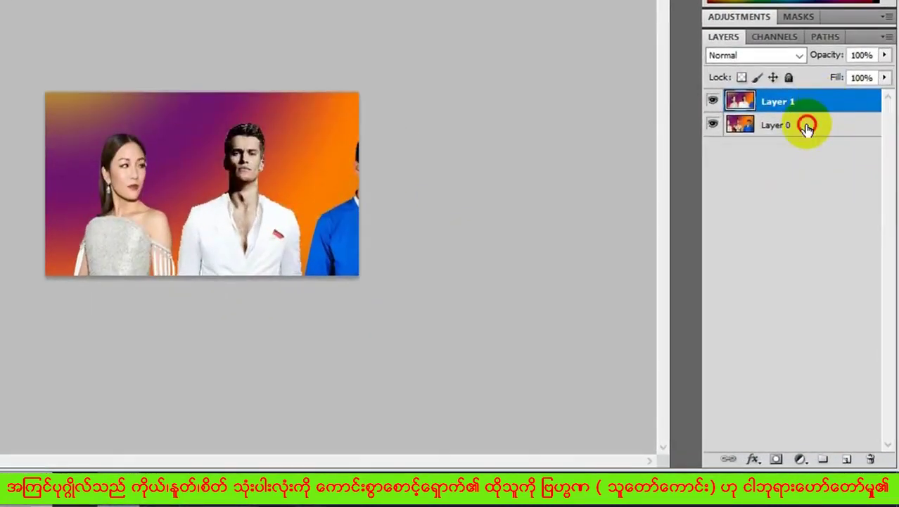
{"action": "left_click", "coordinate": [806, 125], "text": "shift"}
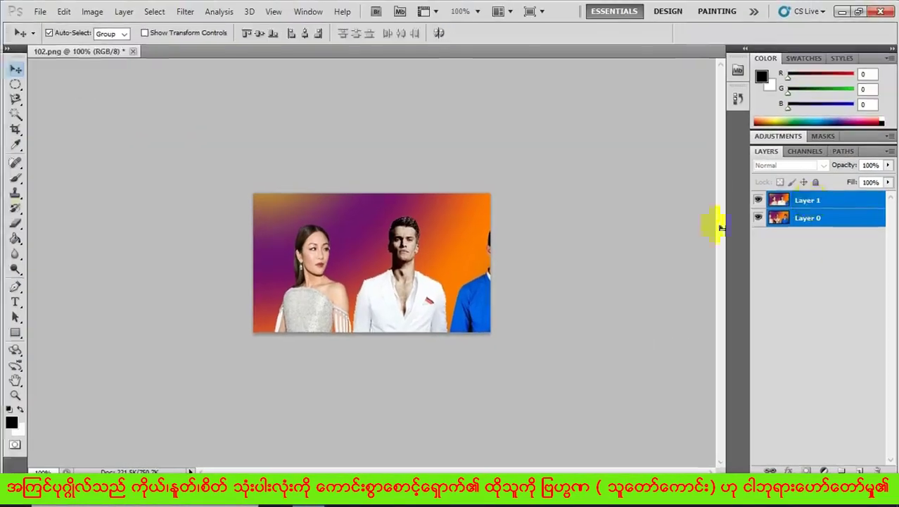
Step: Run Auto-Align Layers with Auto projection on Layer 1 and Layer 0
{"action": "left_click", "coordinate": [64, 13]}
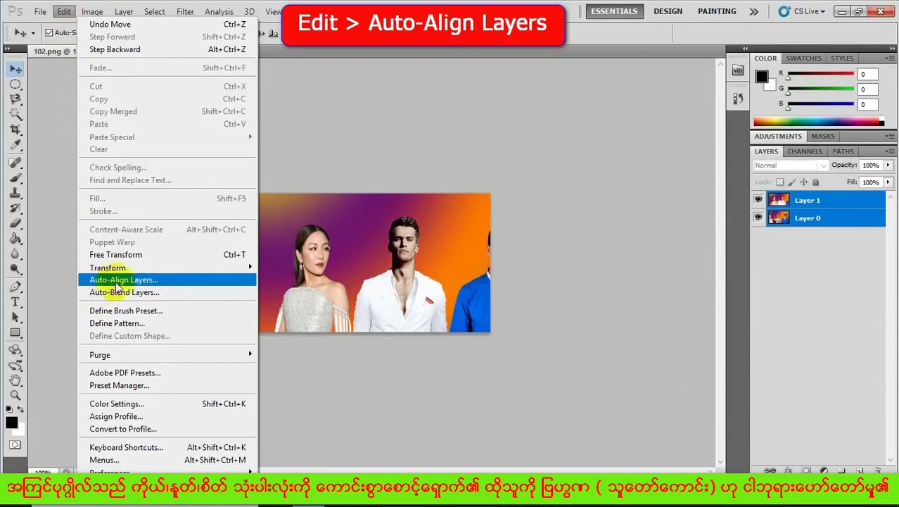
{"action": "left_click", "coordinate": [131, 280]}
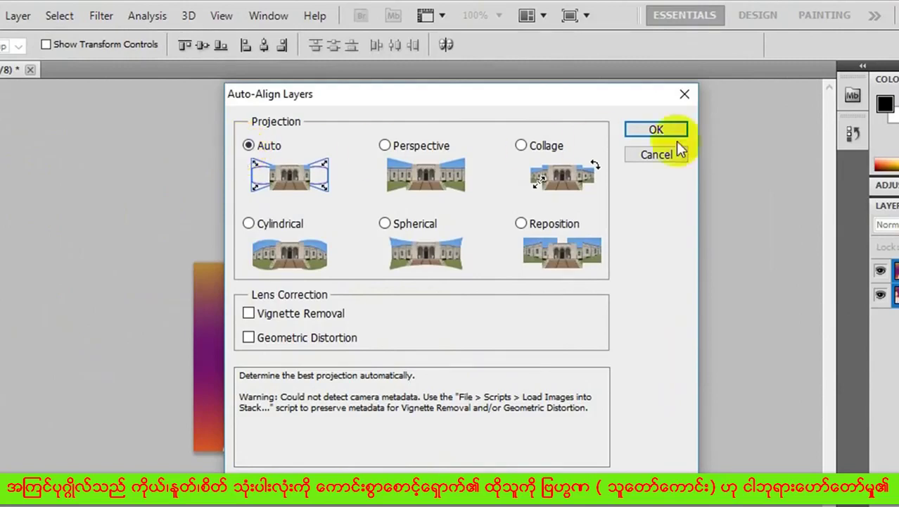
{"action": "left_click", "coordinate": [656, 132]}
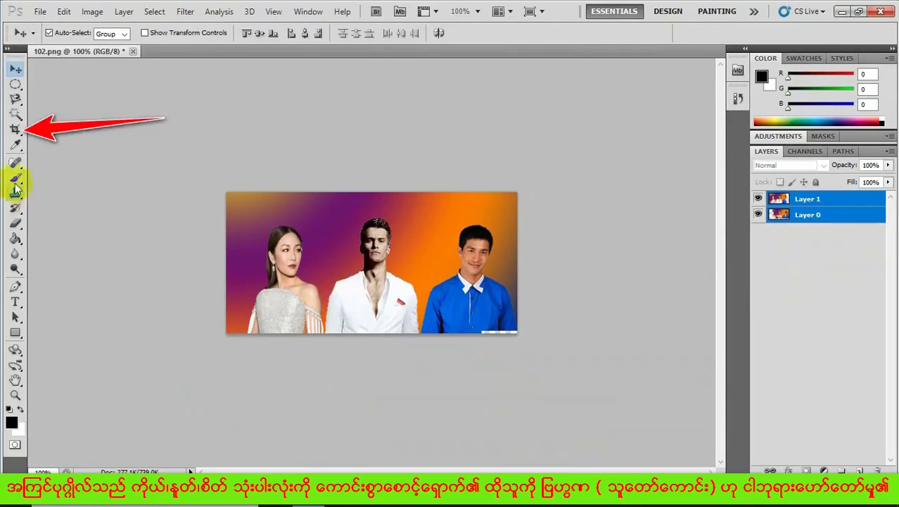
Step: Crop to the aligned image, trimming the ragged bottom strip, and select Layer 1
{"action": "left_click", "coordinate": [15, 129]}
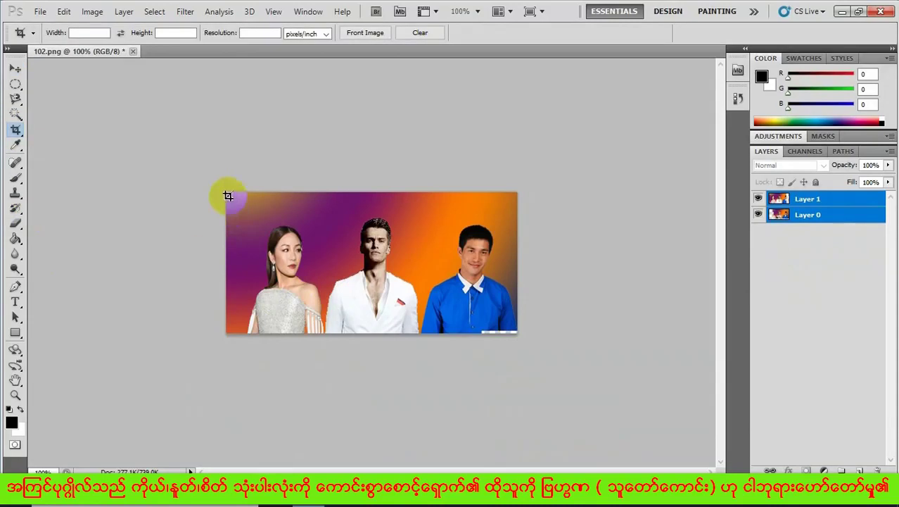
{"action": "left_click_drag", "start_coordinate": [227, 195], "coordinate": [536, 325]}
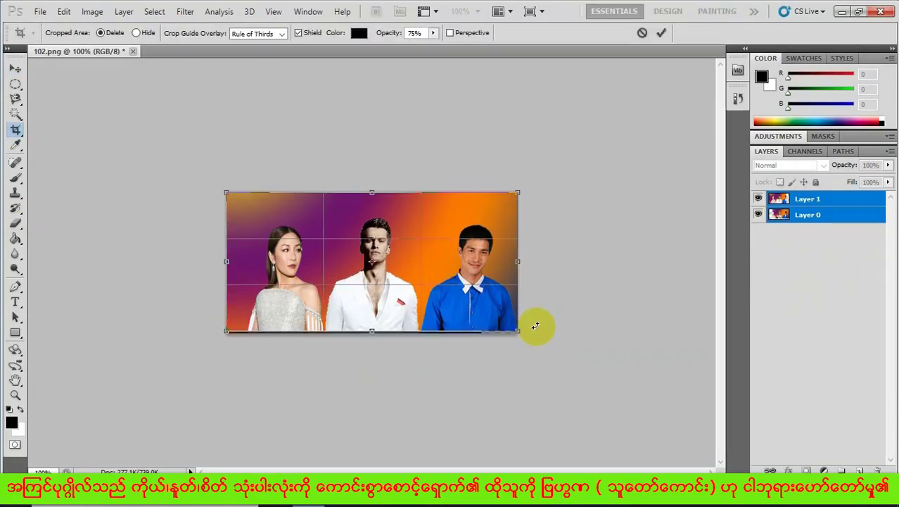
{"action": "key", "text": "Return"}
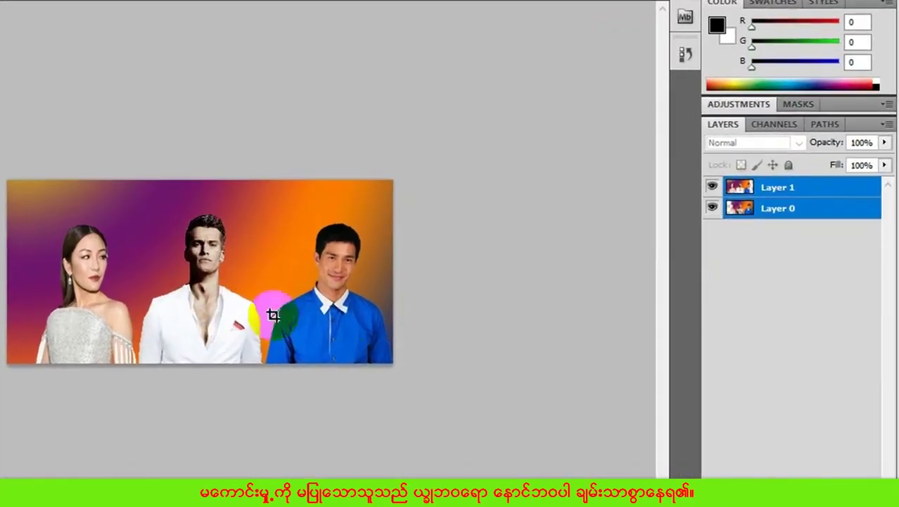
{"action": "left_click", "coordinate": [778, 188]}
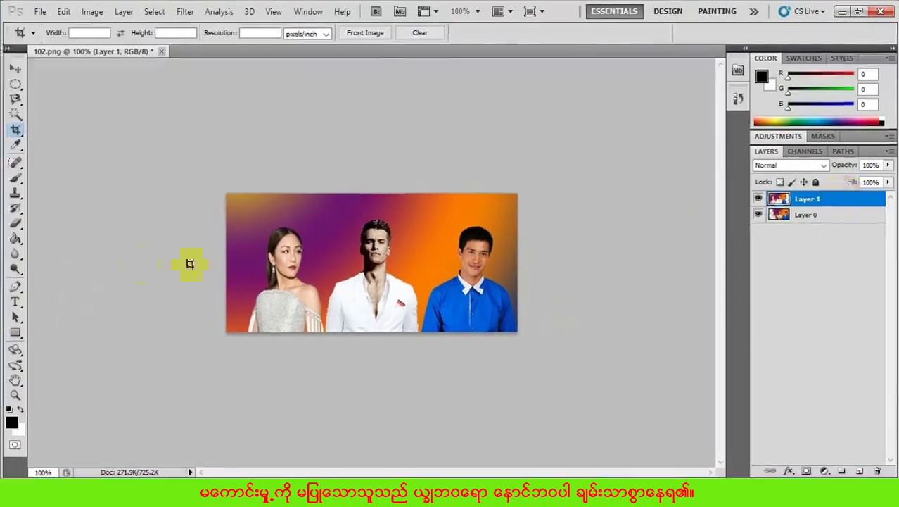
Step: With the standard Eraser Tool, erase the middle man's white shirt on Layer 1
{"action": "left_click", "coordinate": [16, 225]}
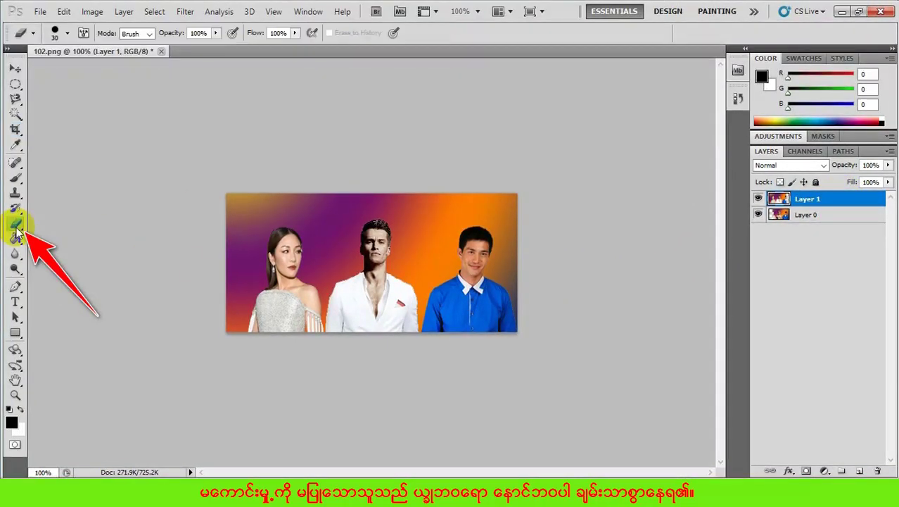
{"action": "right_click", "coordinate": [17, 232]}
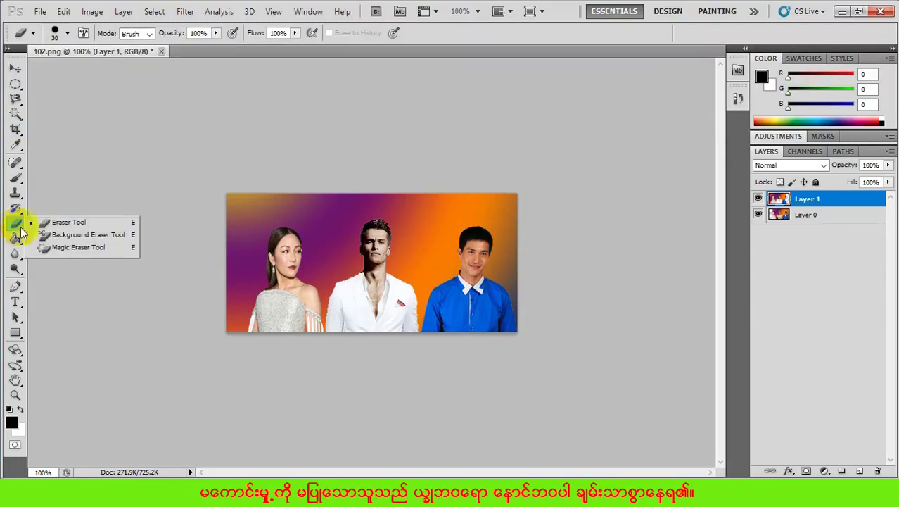
{"action": "left_click", "coordinate": [70, 221]}
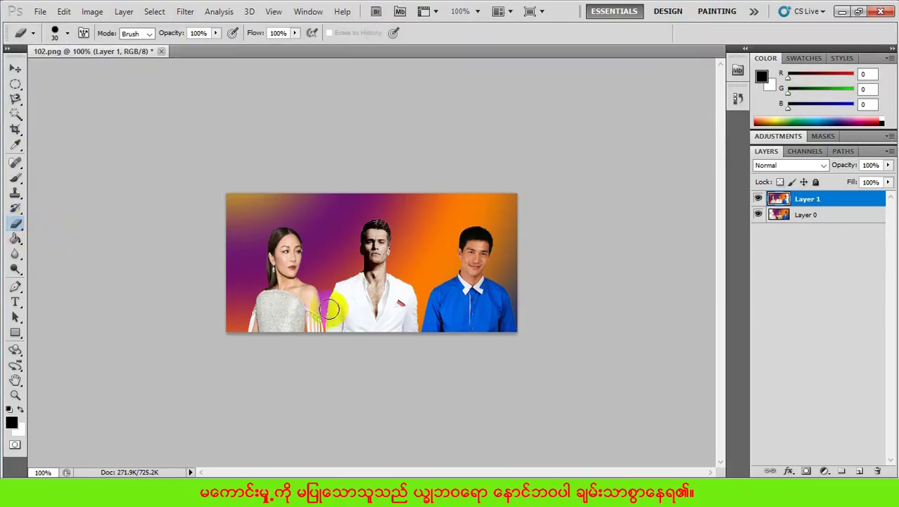
{"action": "mouse_move", "coordinate": [328, 308]}
{"action": "left_mouse_down"}
{"action": "mouse_move", "coordinate": [345, 316]}
{"action": "mouse_move", "coordinate": [405, 290]}
{"action": "mouse_move", "coordinate": [347, 285]}
{"action": "mouse_move", "coordinate": [395, 287]}
{"action": "mouse_move", "coordinate": [407, 321]}
{"action": "mouse_move", "coordinate": [337, 325]}
{"action": "mouse_move", "coordinate": [338, 301]}
{"action": "mouse_move", "coordinate": [377, 332]}
{"action": "mouse_move", "coordinate": [382, 310]}
{"action": "left_mouse_up"}
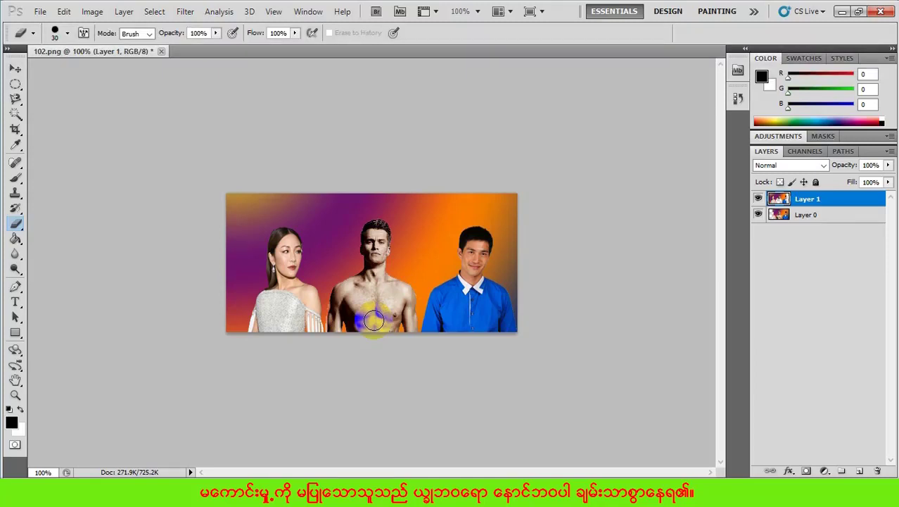
{"action": "left_click_drag", "start_coordinate": [374, 320], "coordinate": [380, 310]}
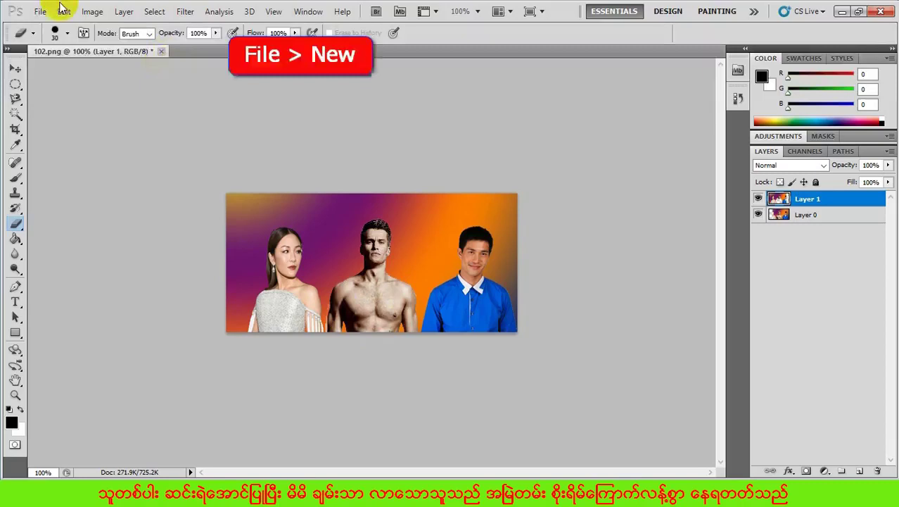
Step: Create a white 4 × 6 inch, 300 ppi document and begin unlocking its Background layer
{"action": "left_click", "coordinate": [40, 13]}
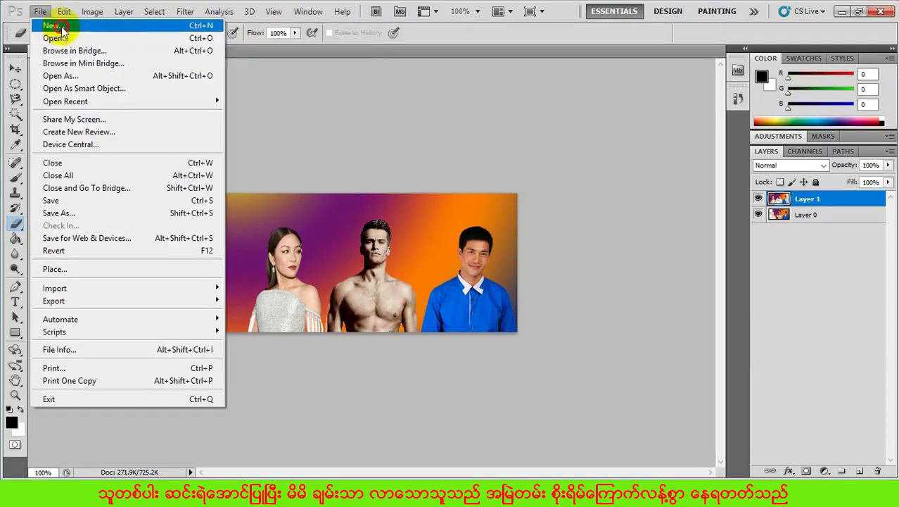
{"action": "left_click", "coordinate": [58, 22]}
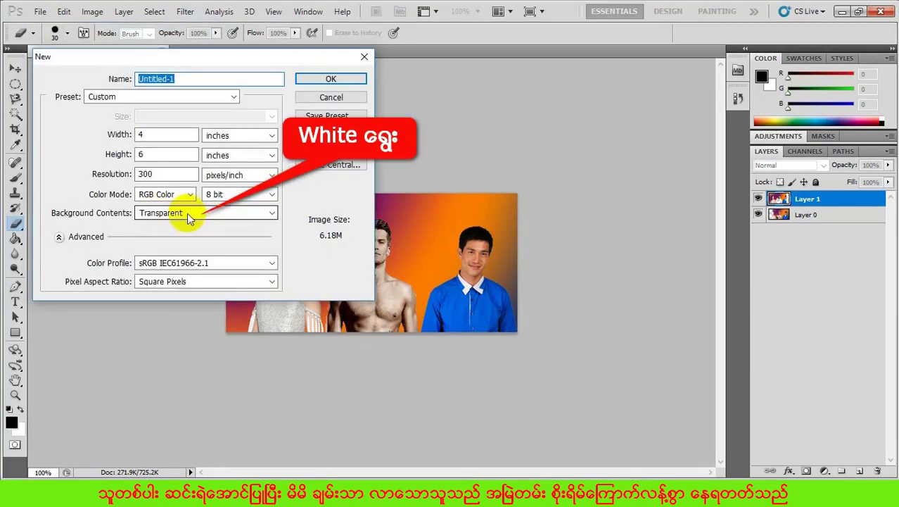
{"action": "left_click", "coordinate": [199, 213]}
{"action": "left_click", "coordinate": [181, 225]}
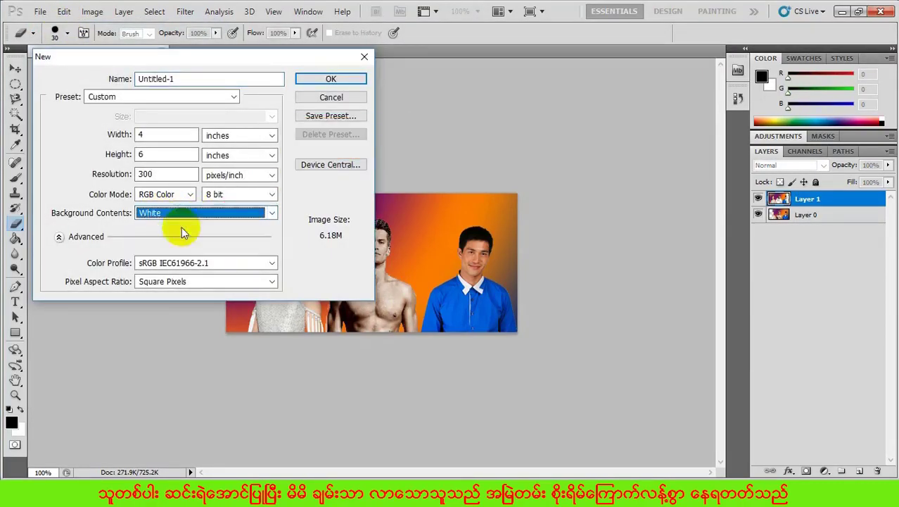
{"action": "left_click", "coordinate": [333, 80]}
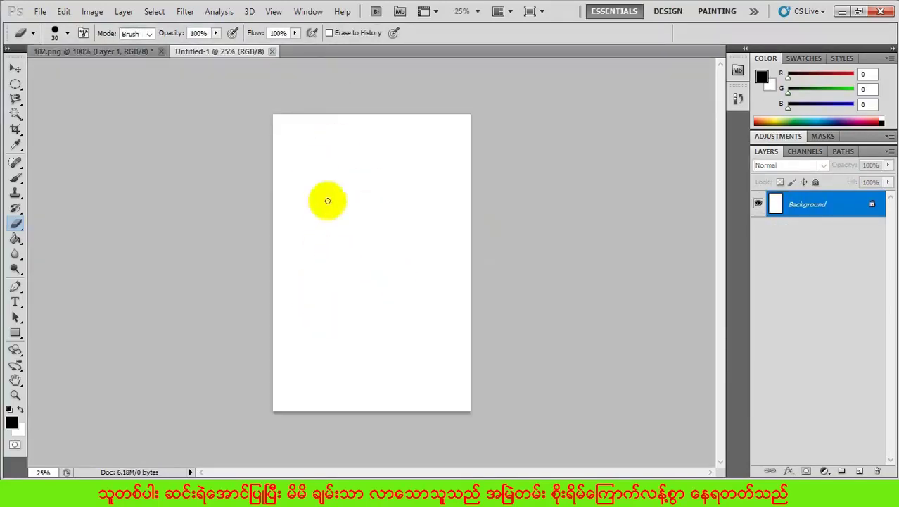
{"action": "double_click", "coordinate": [856, 206]}
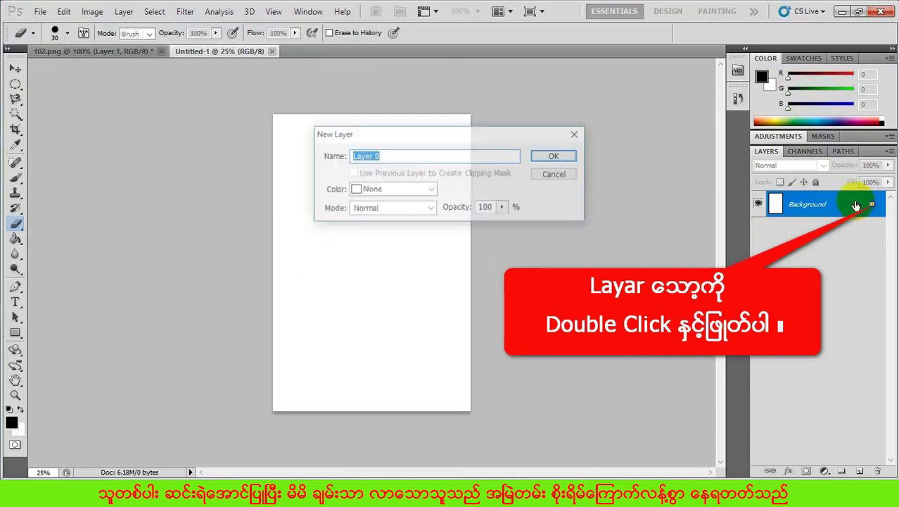
Step: Convert the Background to Layer 0 and add a two-line title ending 'Photoshop lessons' near the top
{"action": "left_click", "coordinate": [567, 160]}
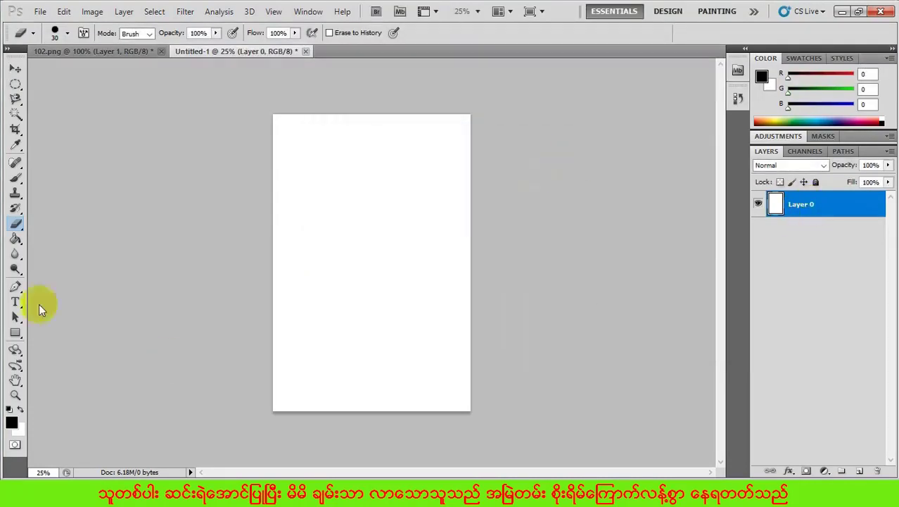
{"action": "left_click", "coordinate": [15, 302]}
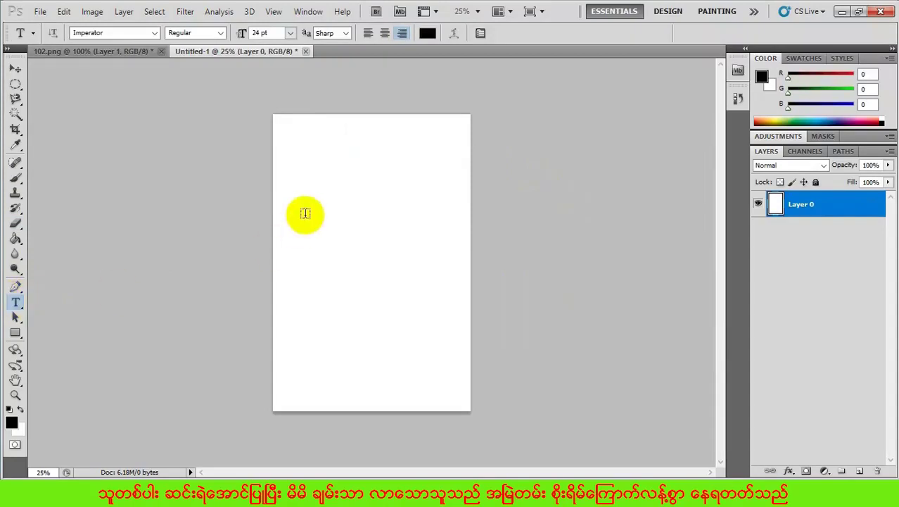
{"action": "left_click", "coordinate": [298, 182]}
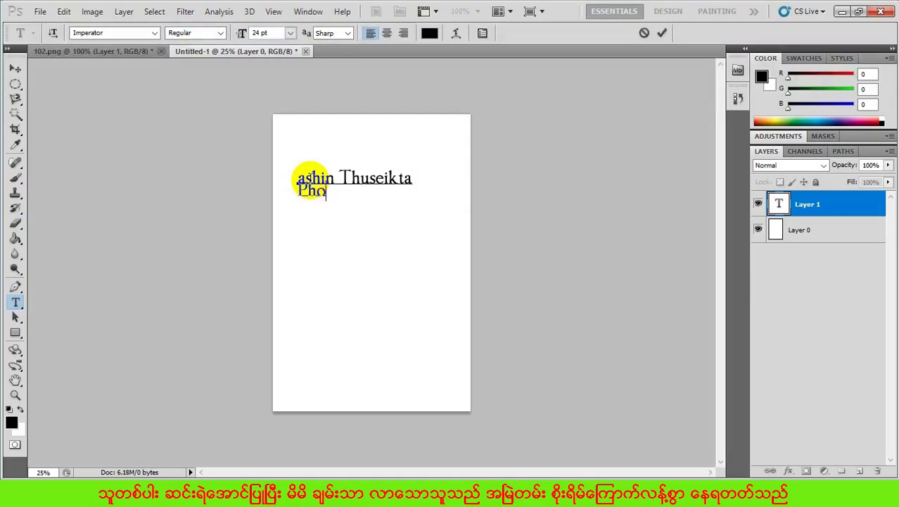
{"action": "type", "text": "toshop lessons"}
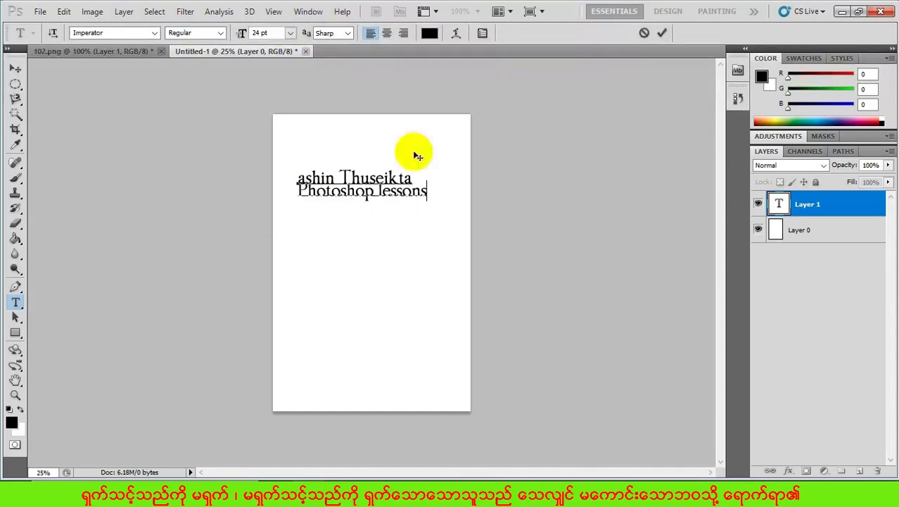
{"action": "left_click_drag", "start_coordinate": [427, 190], "coordinate": [281, 177]}
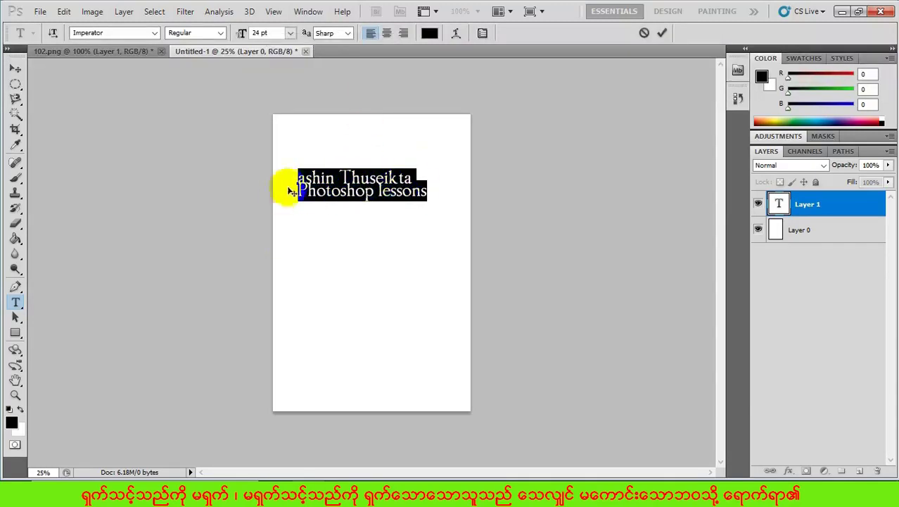
Step: Right-align the two-line title, move it to the page centre, and reselect all its text
{"action": "mouse_move", "coordinate": [366, 186]}
{"action": "left_mouse_down"}
{"action": "mouse_move", "coordinate": [303, 182]}
{"action": "mouse_move", "coordinate": [411, 200]}
{"action": "mouse_move", "coordinate": [428, 191]}
{"action": "mouse_move", "coordinate": [408, 179]}
{"action": "left_mouse_up"}
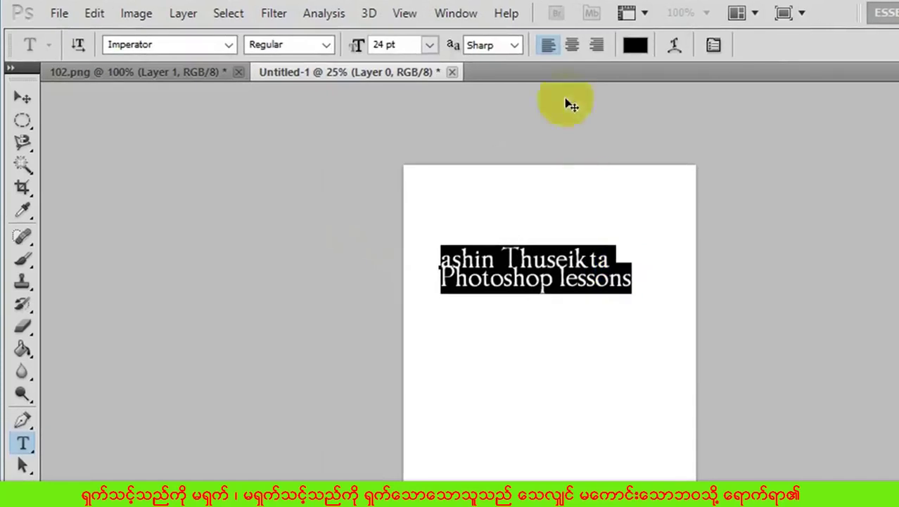
{"action": "left_click", "coordinate": [598, 46]}
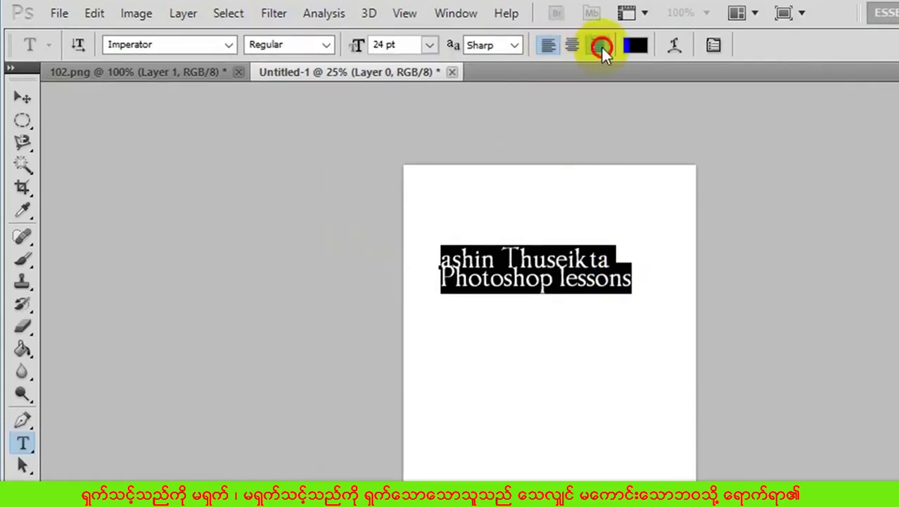
{"action": "left_click", "coordinate": [21, 100]}
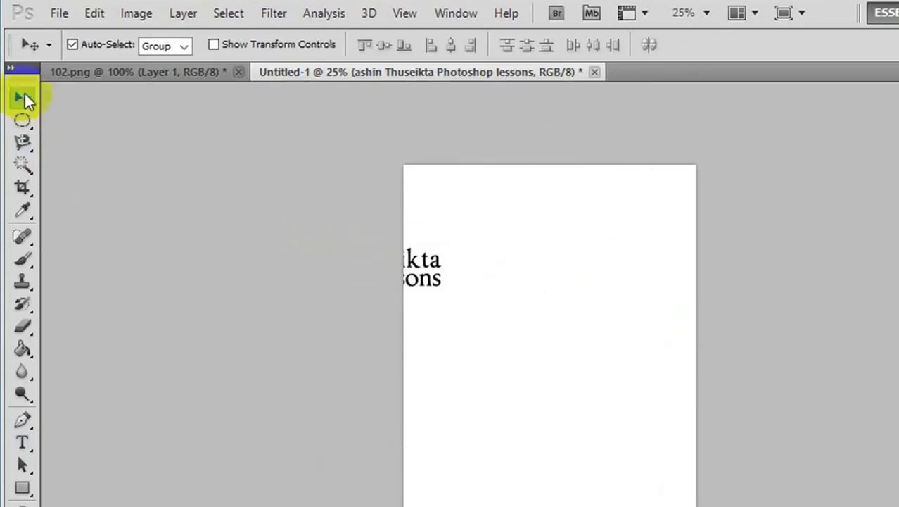
{"action": "left_click_drag", "start_coordinate": [428, 259], "coordinate": [611, 279]}
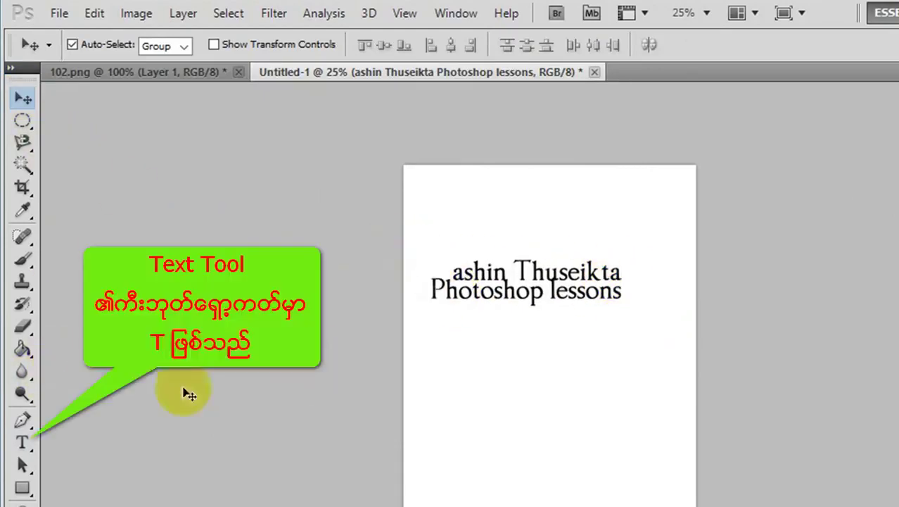
{"action": "left_click", "coordinate": [30, 439]}
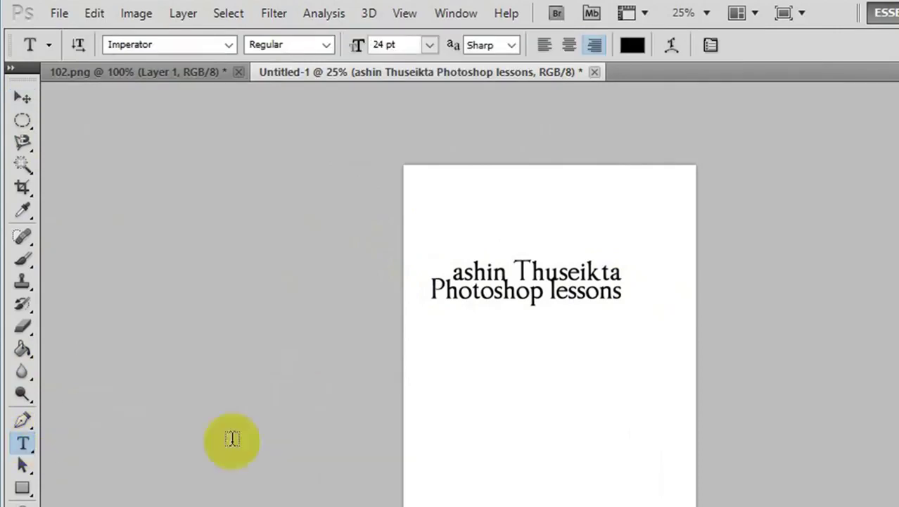
{"action": "left_click", "coordinate": [532, 270]}
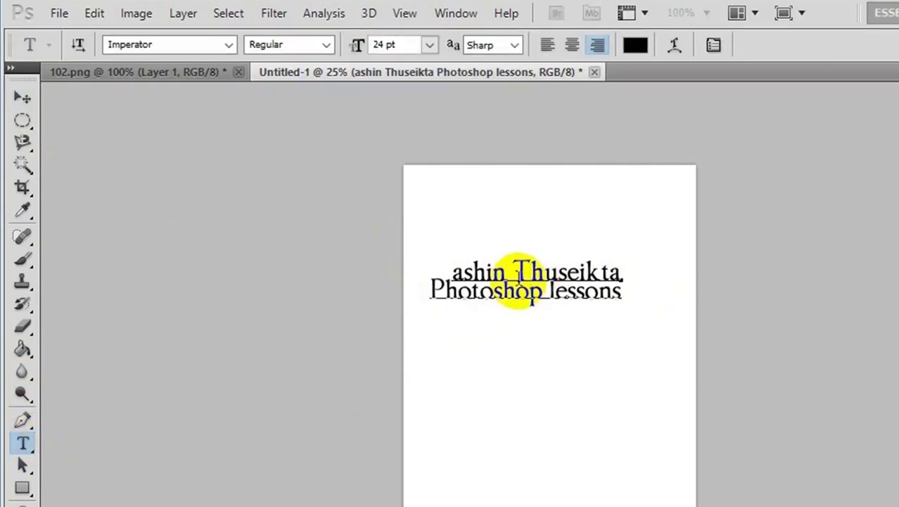
{"action": "key", "text": "ctrl+a"}
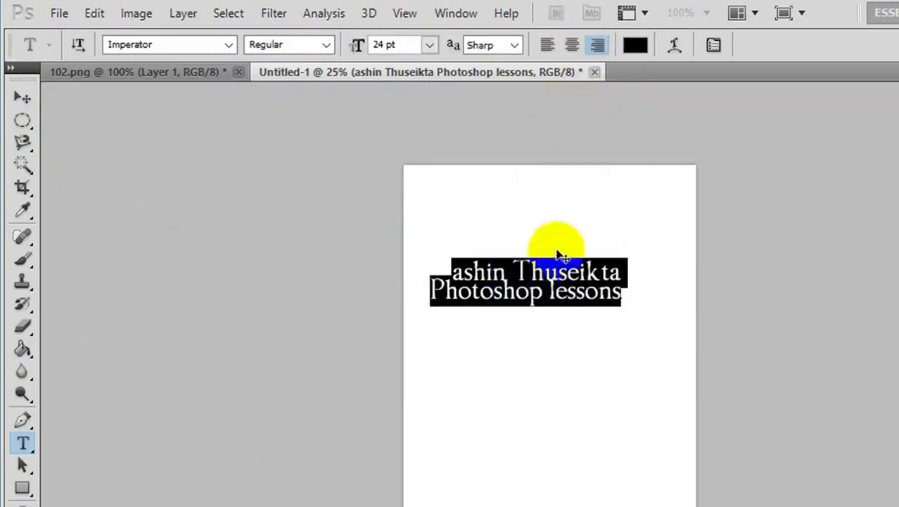
Step: Colour the title text red (#e61515) and bring up the Warp Text settings
{"action": "left_click", "coordinate": [637, 55]}
{"action": "left_click", "coordinate": [639, 191]}
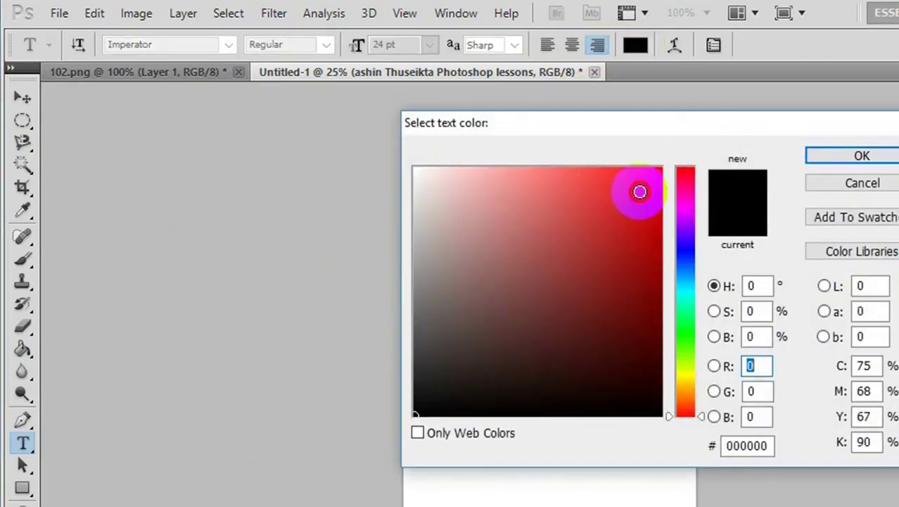
{"action": "left_click", "coordinate": [852, 161]}
{"action": "left_click", "coordinate": [599, 291]}
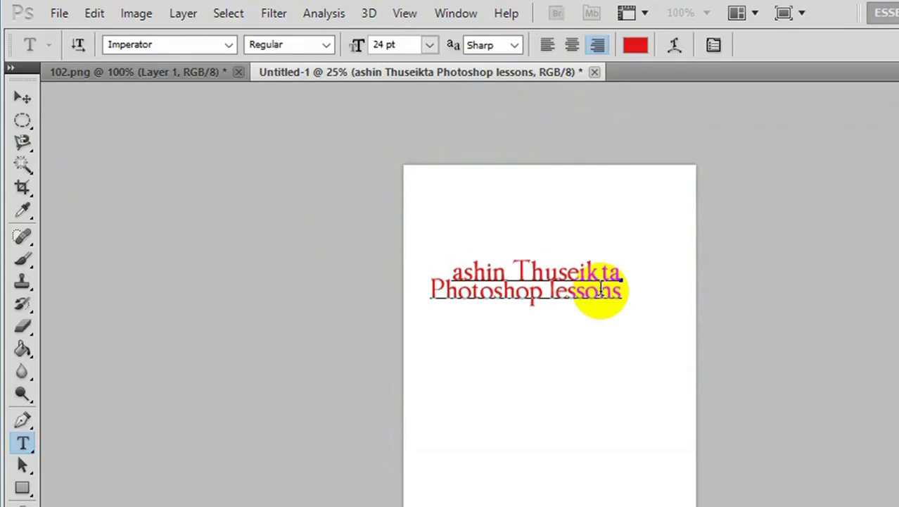
{"action": "key", "text": "ctrl+a"}
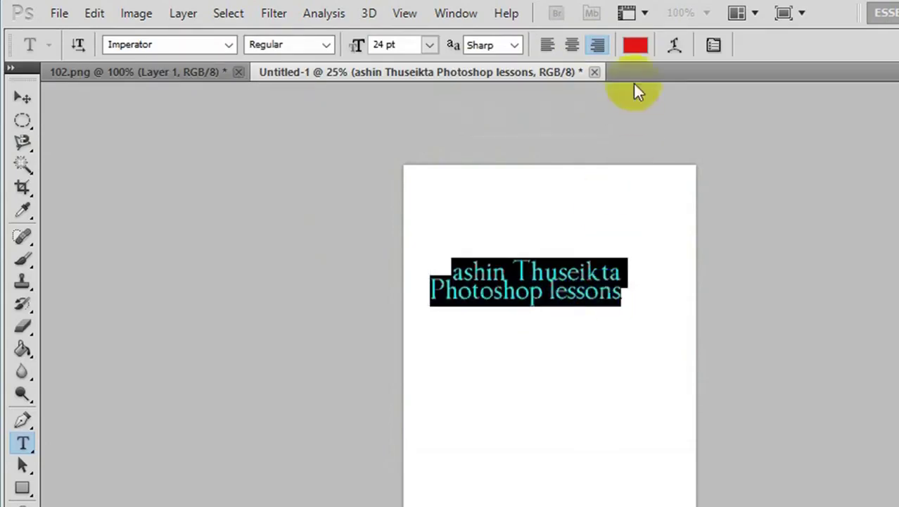
{"action": "left_click", "coordinate": [674, 46]}
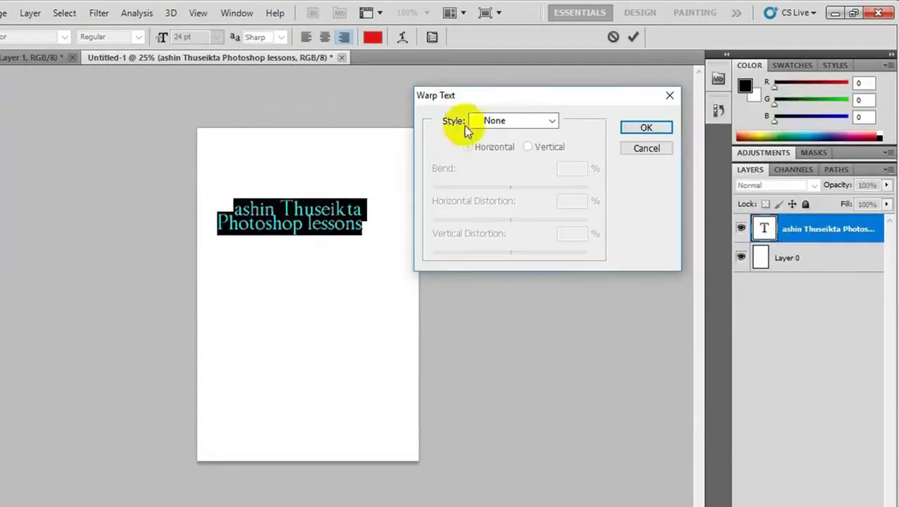
Step: Try an Arc warp on the title, adjusting bend, horizontal distortion +16 and vertical orientation
{"action": "left_click", "coordinate": [538, 127]}
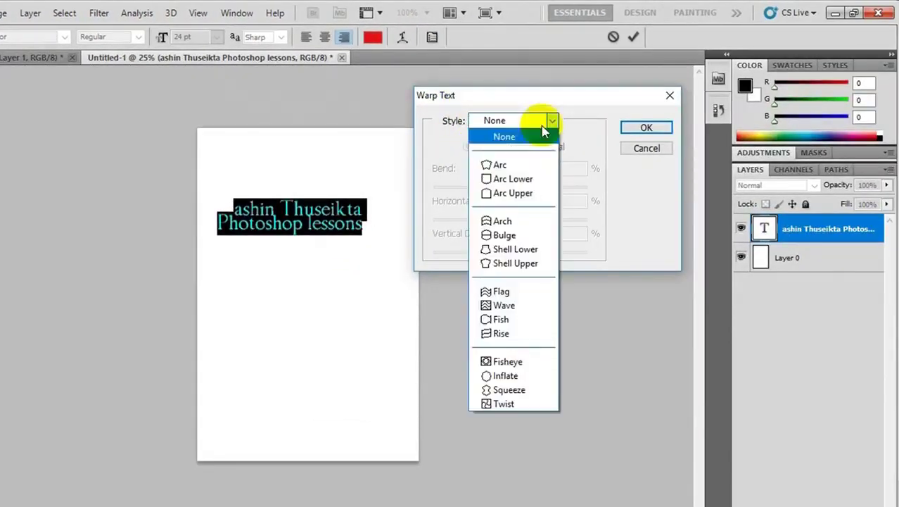
{"action": "left_click", "coordinate": [520, 165]}
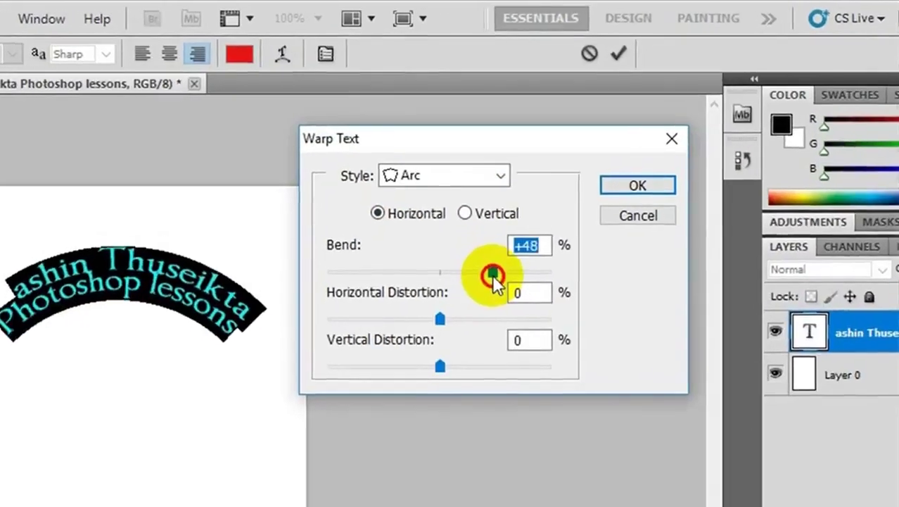
{"action": "mouse_move", "coordinate": [492, 275]}
{"action": "left_mouse_down"}
{"action": "mouse_move", "coordinate": [375, 277]}
{"action": "mouse_move", "coordinate": [468, 277]}
{"action": "left_mouse_up"}
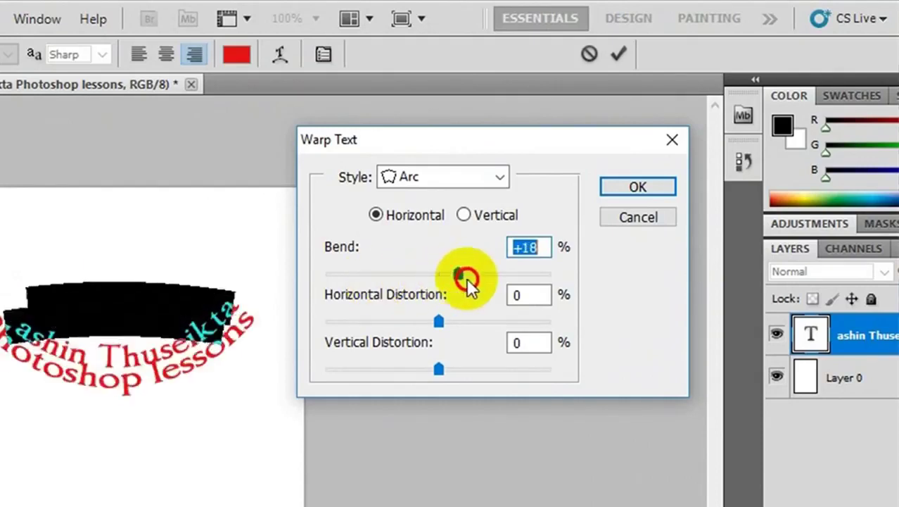
{"action": "mouse_move", "coordinate": [437, 321]}
{"action": "left_mouse_down"}
{"action": "mouse_move", "coordinate": [383, 321]}
{"action": "mouse_move", "coordinate": [455, 321]}
{"action": "left_mouse_up"}
{"action": "left_click_drag", "start_coordinate": [464, 318], "coordinate": [456, 320]}
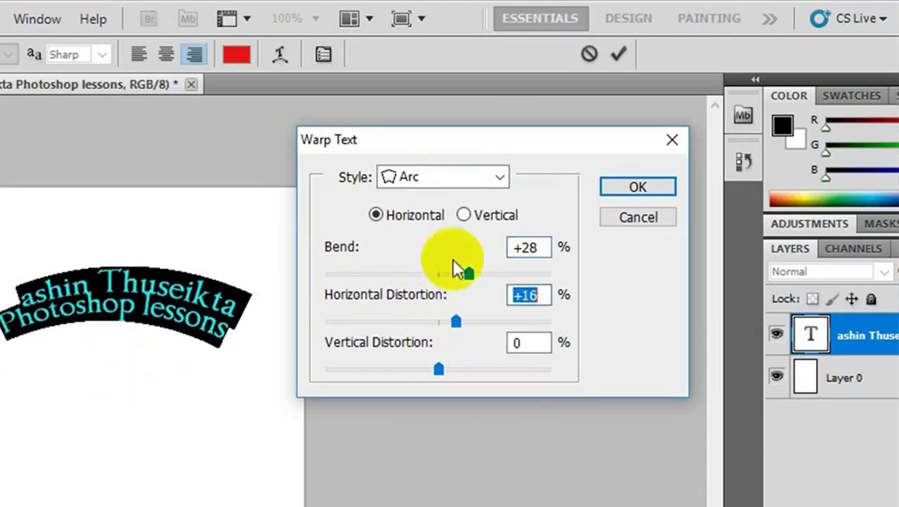
{"action": "left_click", "coordinate": [465, 211]}
{"action": "mouse_move", "coordinate": [469, 273]}
{"action": "left_mouse_down"}
{"action": "mouse_move", "coordinate": [404, 274]}
{"action": "mouse_move", "coordinate": [454, 274]}
{"action": "left_mouse_up"}
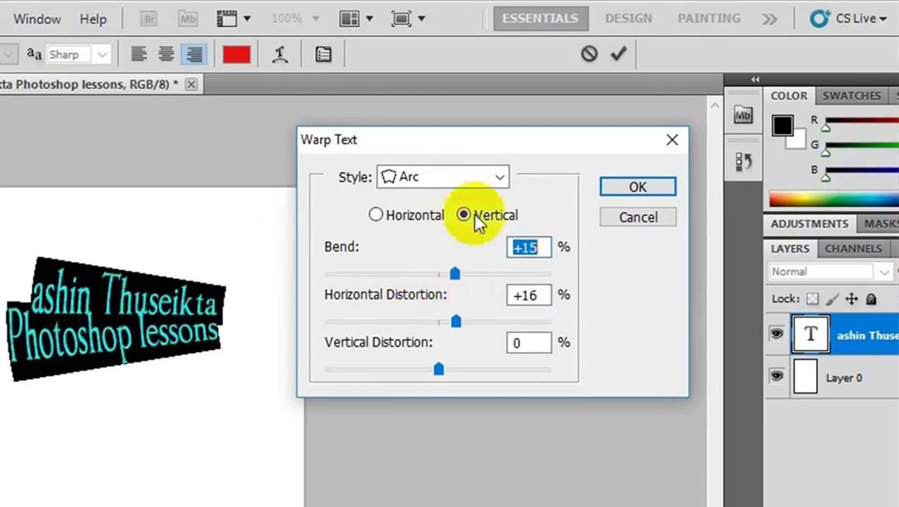
Step: Try Arc Lower with bend -23, then cancel the warp and reselect the flat title
{"action": "left_click", "coordinate": [497, 179]}
{"action": "left_click", "coordinate": [451, 259]}
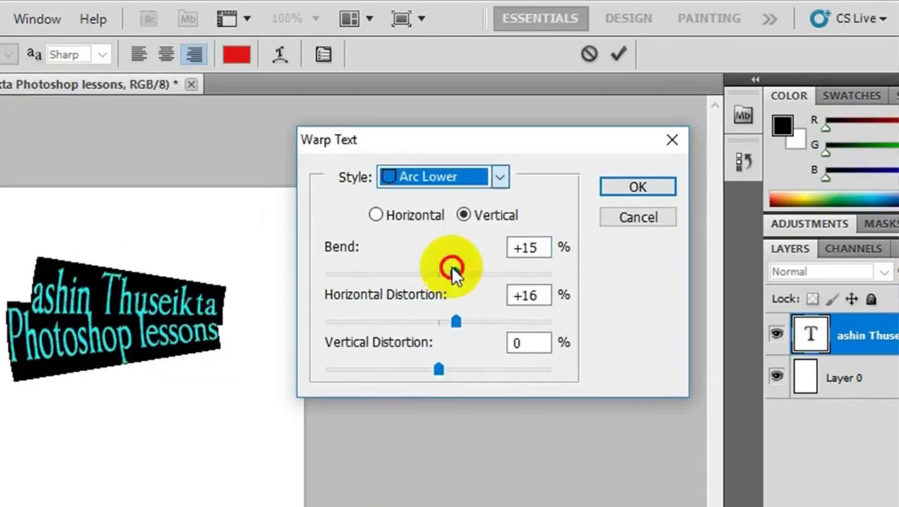
{"action": "left_click_drag", "start_coordinate": [455, 273], "coordinate": [412, 273]}
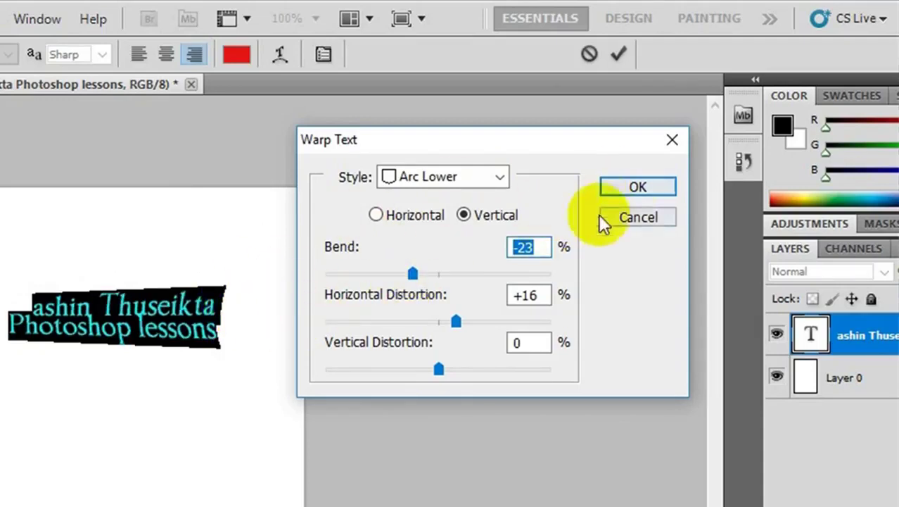
{"action": "left_click", "coordinate": [560, 241]}
{"action": "left_click", "coordinate": [646, 216]}
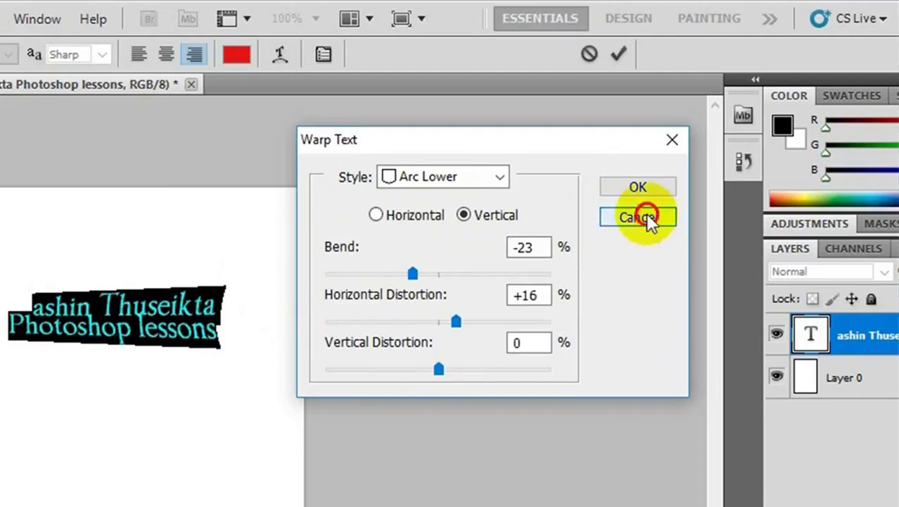
{"action": "left_click", "coordinate": [181, 326]}
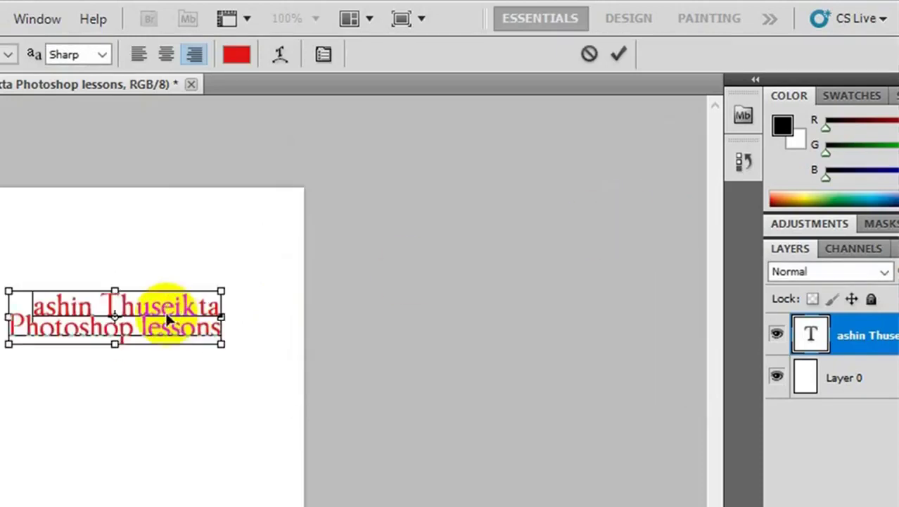
{"action": "key", "text": "ctrl+a"}
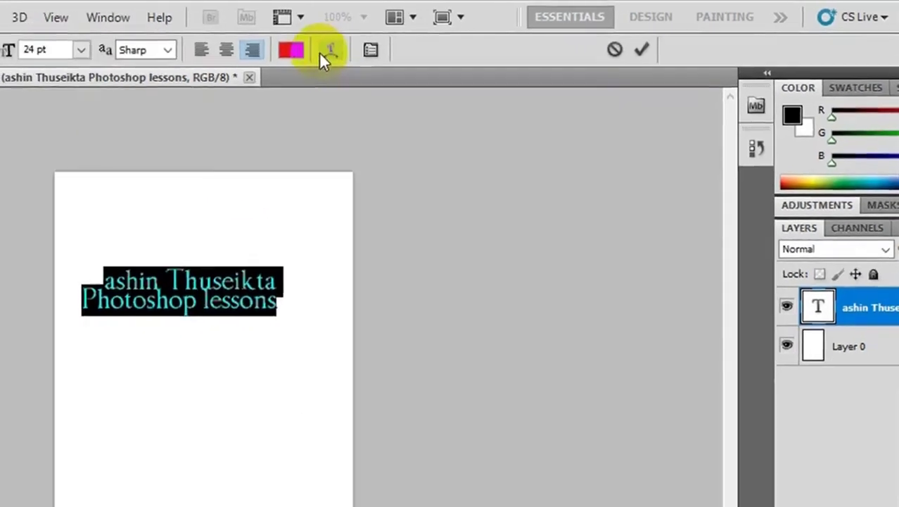
Step: Switch the title font to ImperatorBronzeSmallCaps and nudge the text slightly right
{"action": "left_click", "coordinate": [384, 50]}
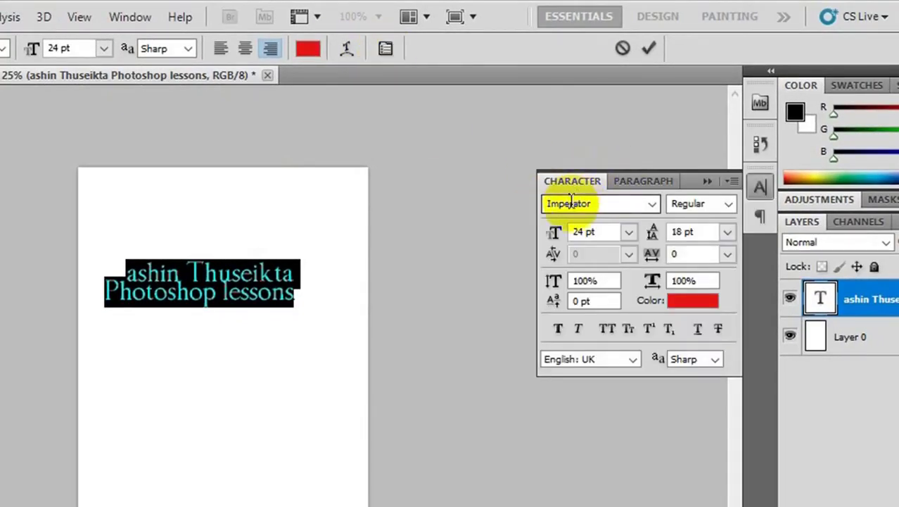
{"action": "left_click", "coordinate": [651, 206]}
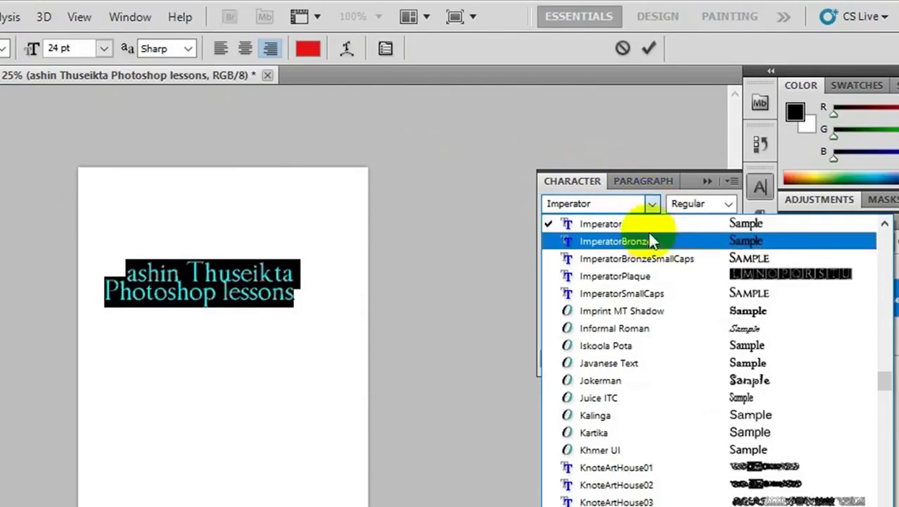
{"action": "left_click", "coordinate": [641, 257]}
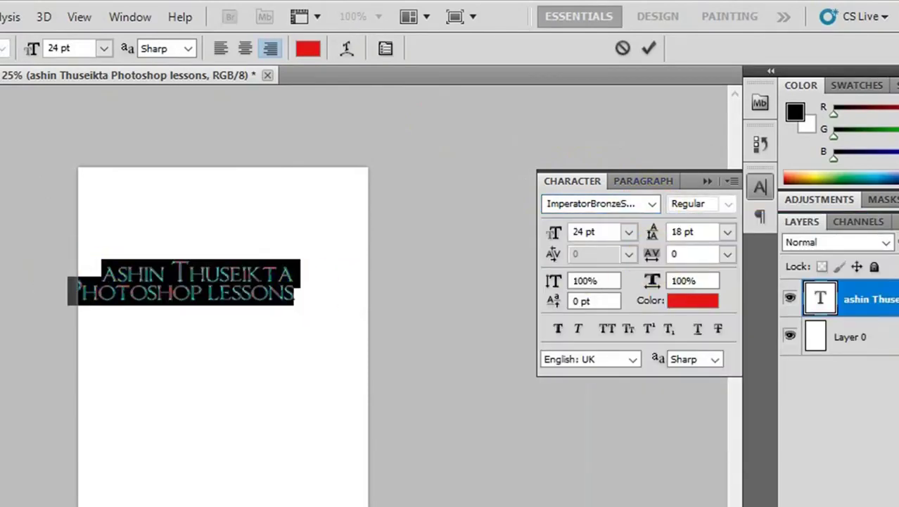
{"action": "left_click", "coordinate": [31, 264]}
{"action": "left_click_drag", "start_coordinate": [192, 281], "coordinate": [238, 295]}
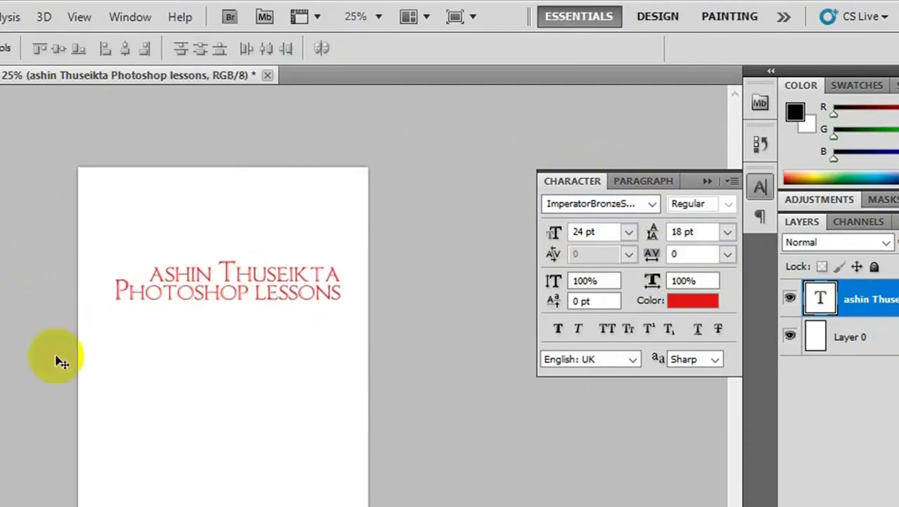
{"action": "key", "text": "t"}
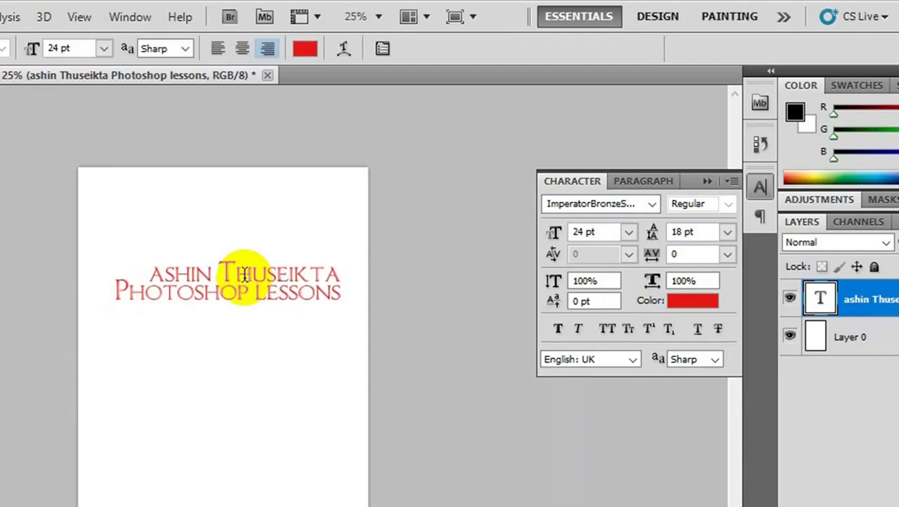
{"action": "left_click", "coordinate": [247, 272]}
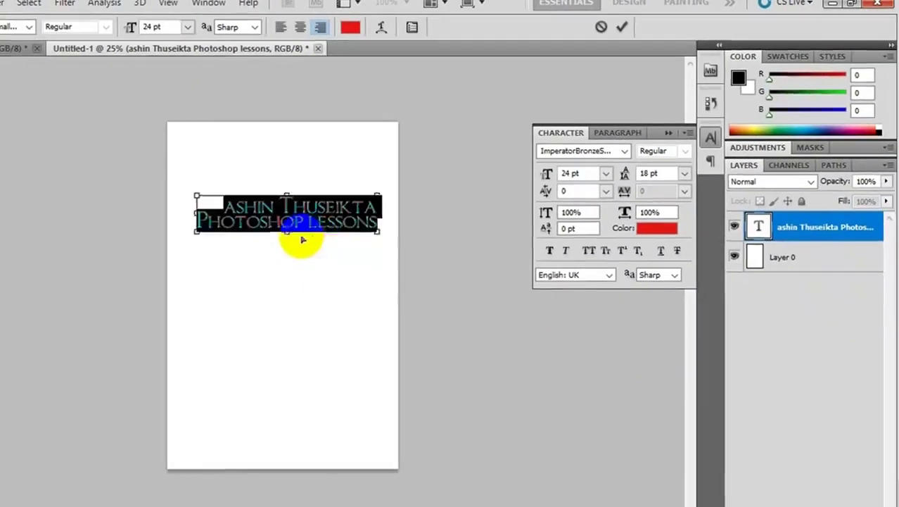
Step: Select all the title text and set its size to 18 pt, after trying 48 pt
{"action": "key", "text": "ctrl+a"}
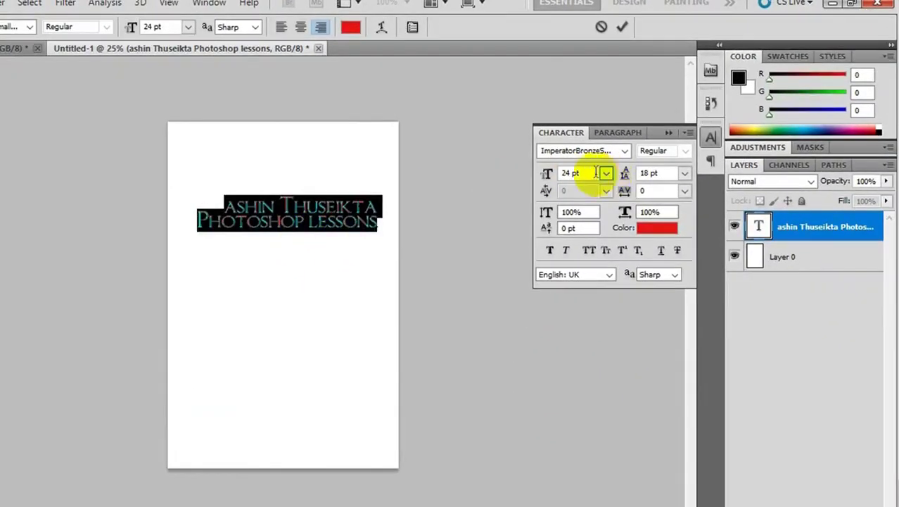
{"action": "left_click", "coordinate": [607, 175]}
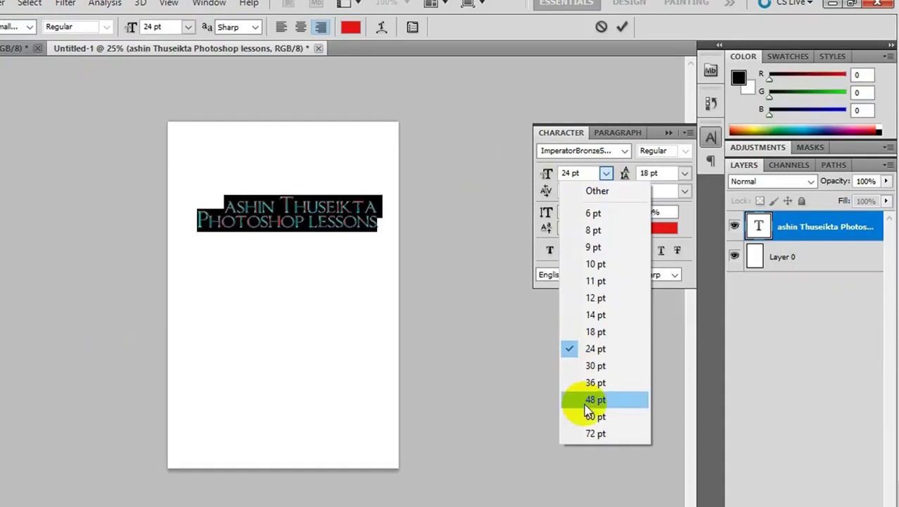
{"action": "left_click", "coordinate": [590, 399]}
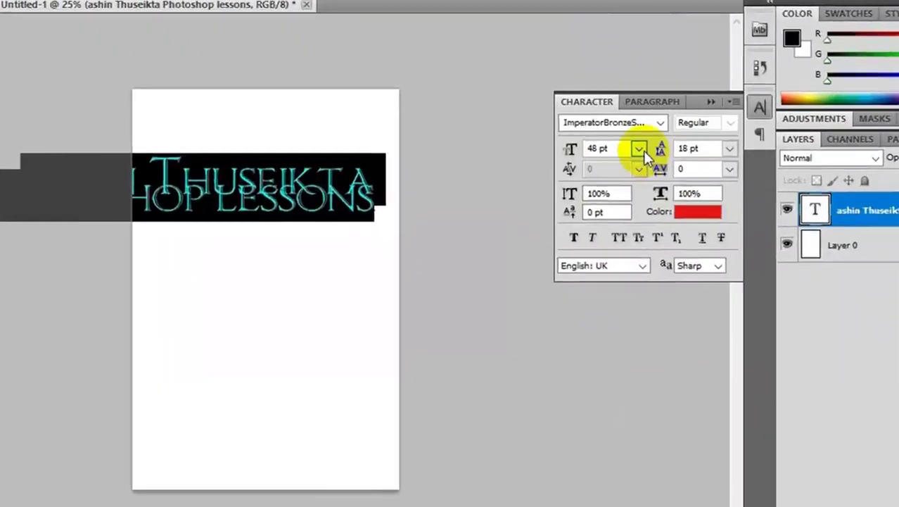
{"action": "left_click", "coordinate": [606, 173]}
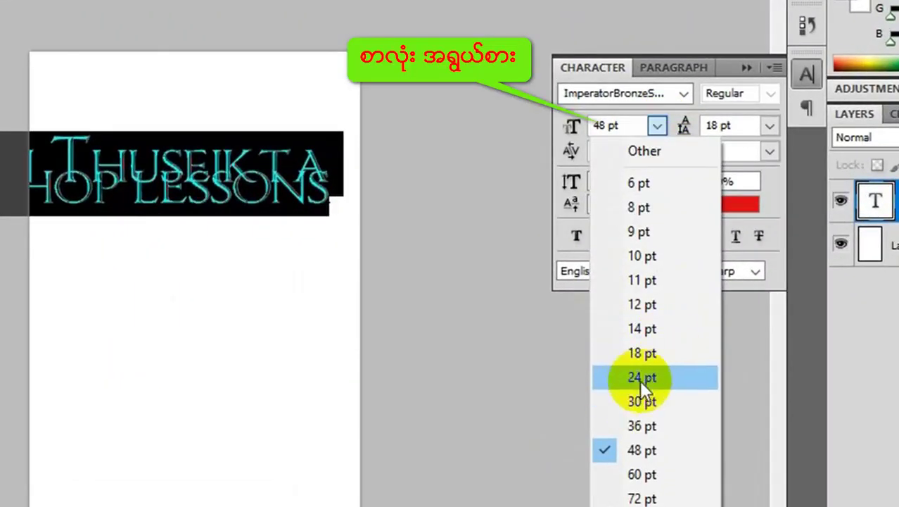
{"action": "left_click", "coordinate": [644, 352]}
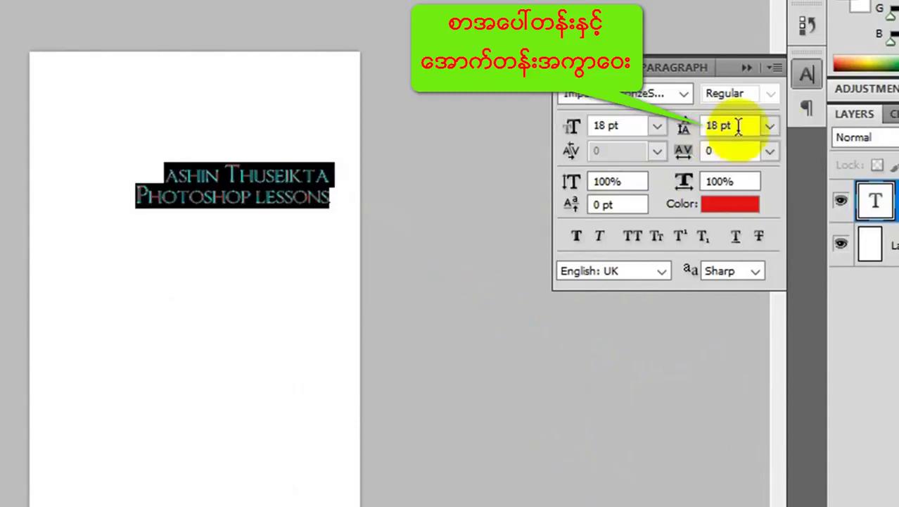
Step: Set the title's leading to 18 pt after trying 36 pt
{"action": "left_click", "coordinate": [770, 127]}
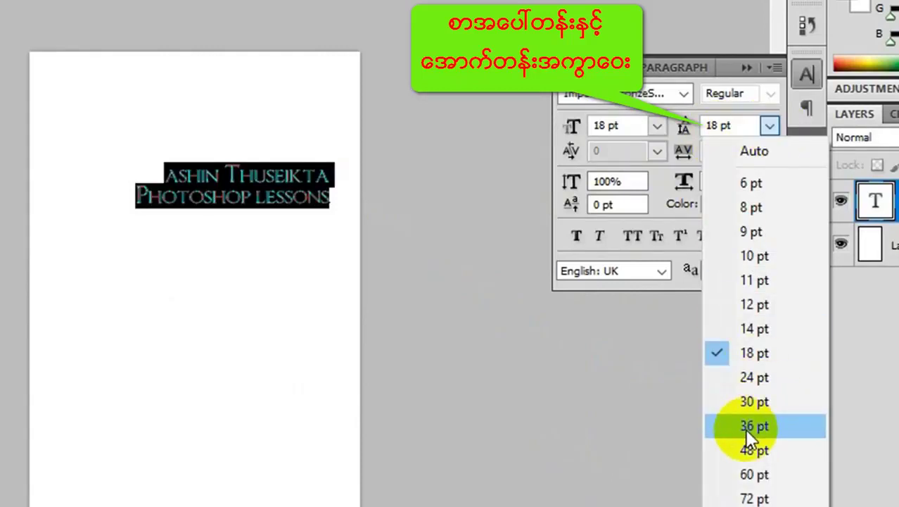
{"action": "left_click", "coordinate": [753, 426]}
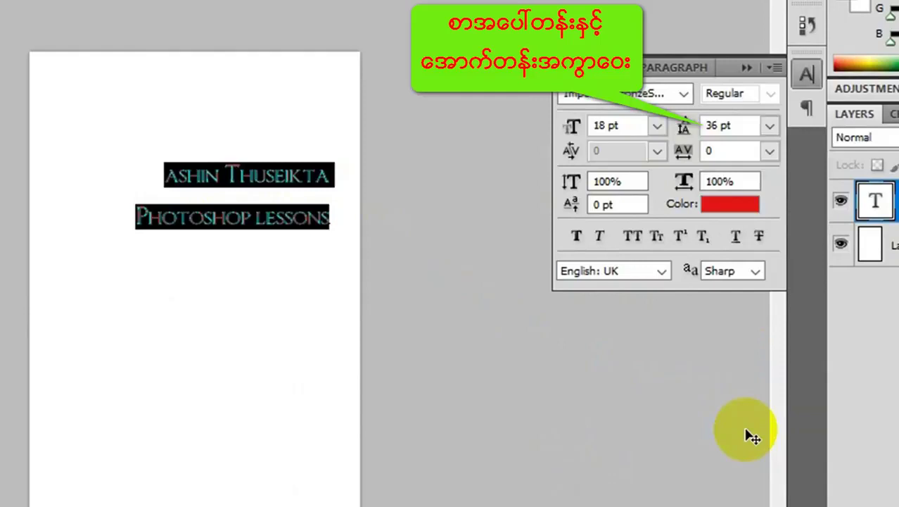
{"action": "left_click", "coordinate": [770, 134]}
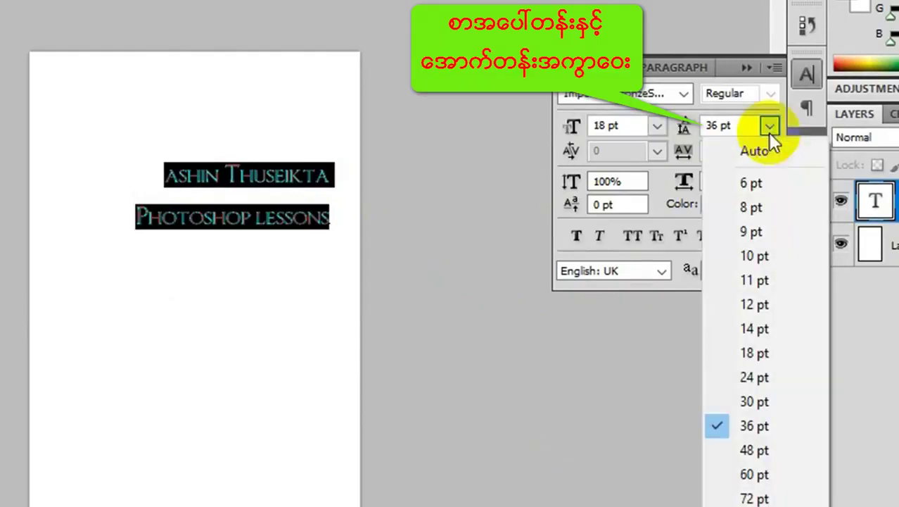
{"action": "left_click", "coordinate": [750, 348]}
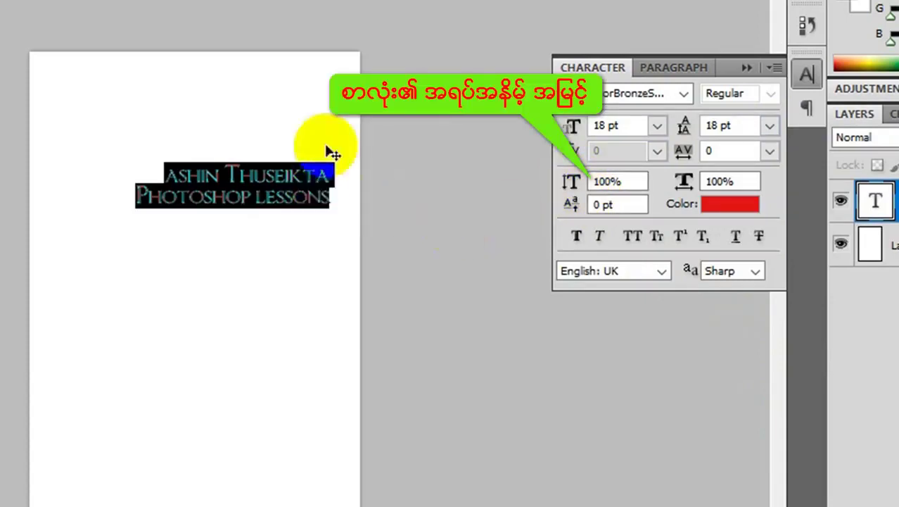
Step: Delete the 'Photoshop lessons' line from the title
{"action": "left_click", "coordinate": [326, 199]}
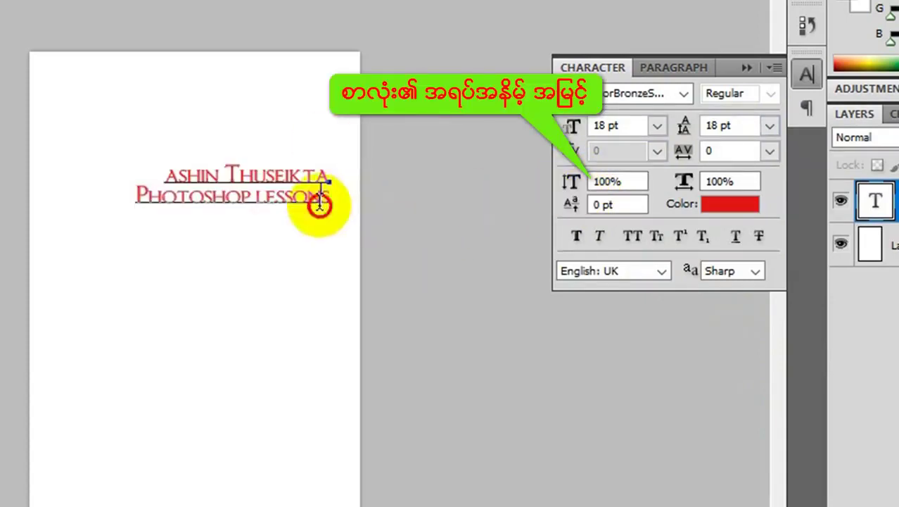
{"action": "left_click_drag", "start_coordinate": [325, 199], "coordinate": [96, 197]}
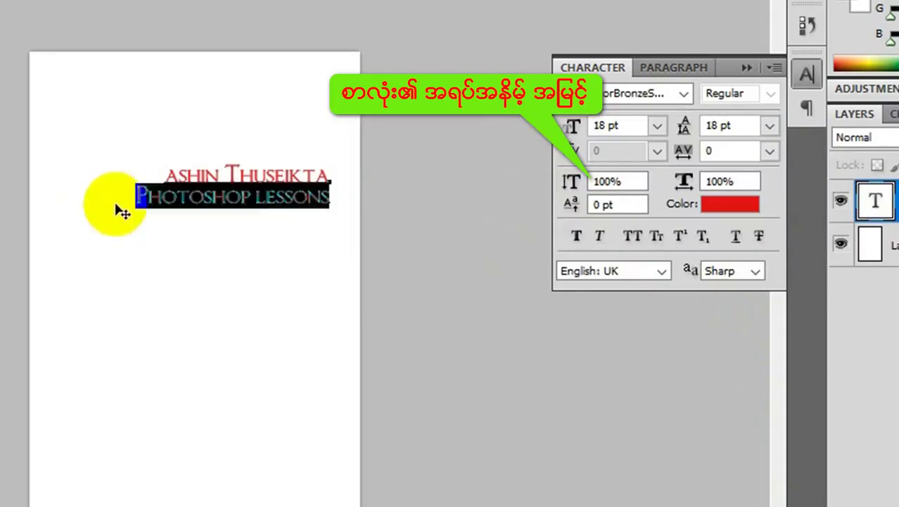
{"action": "key", "text": "BackSpace"}
{"action": "key", "text": "BackSpace"}
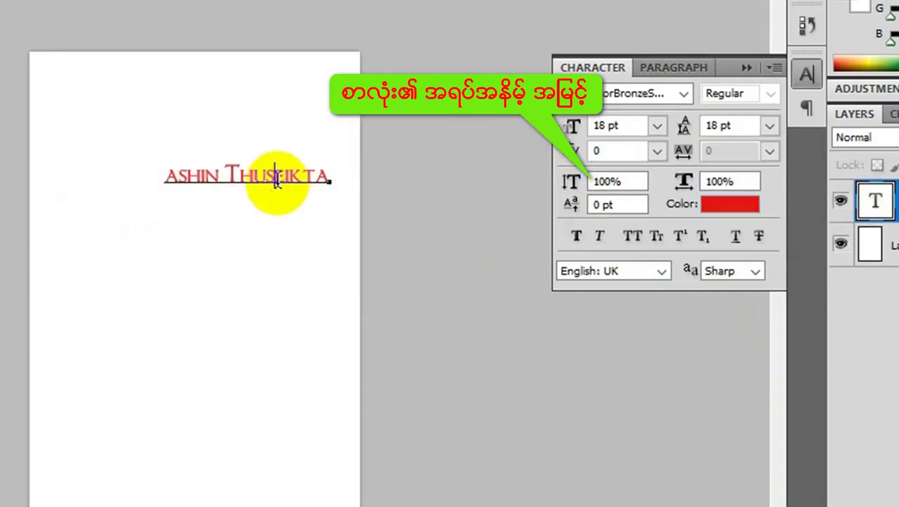
Step: Set the remaining title's vertical scale to 300%, after trying 200%
{"action": "key", "text": "ctrl+a"}
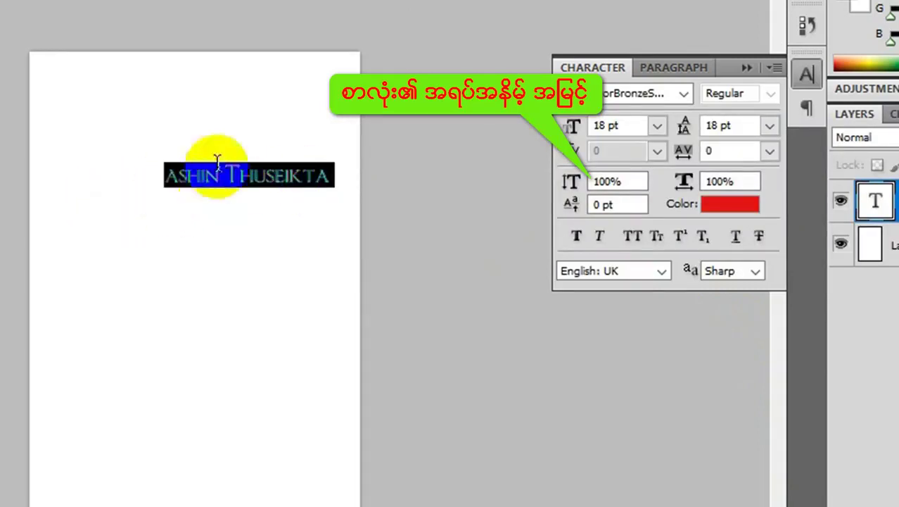
{"action": "left_click", "coordinate": [620, 182]}
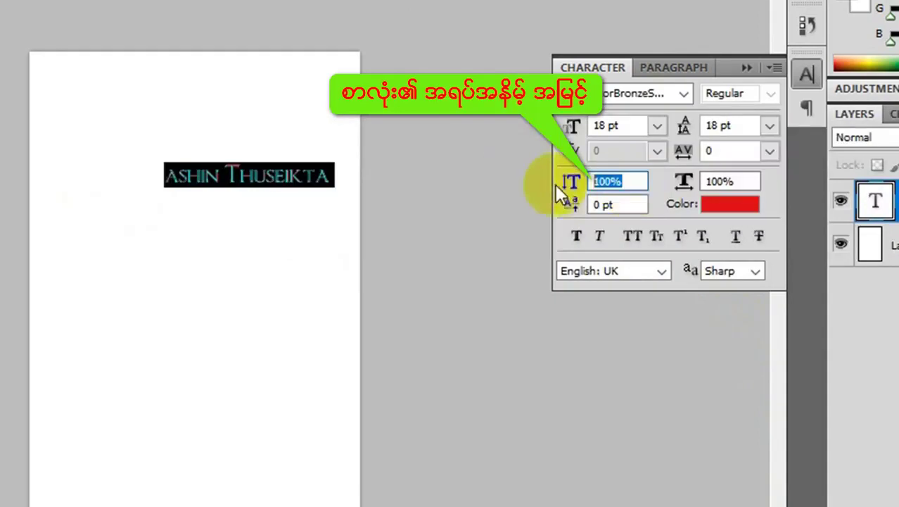
{"action": "type", "text": "20"}
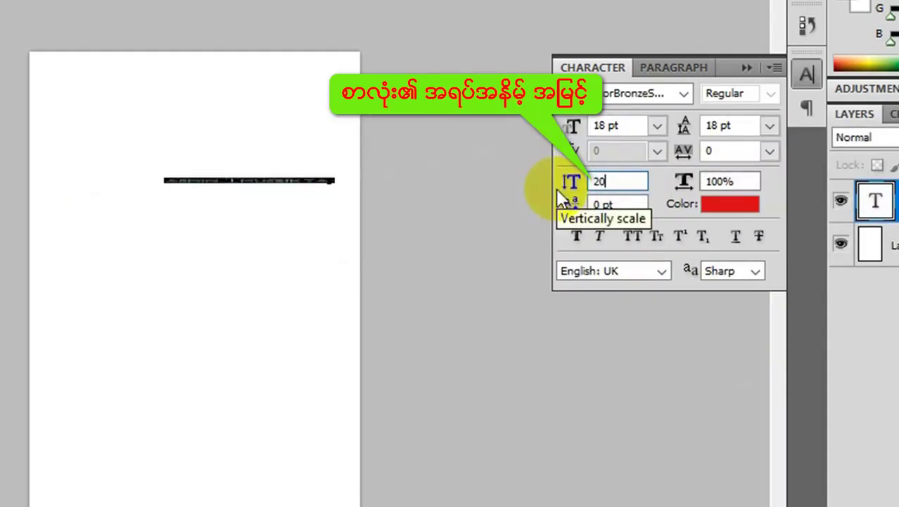
{"action": "type", "text": "0"}
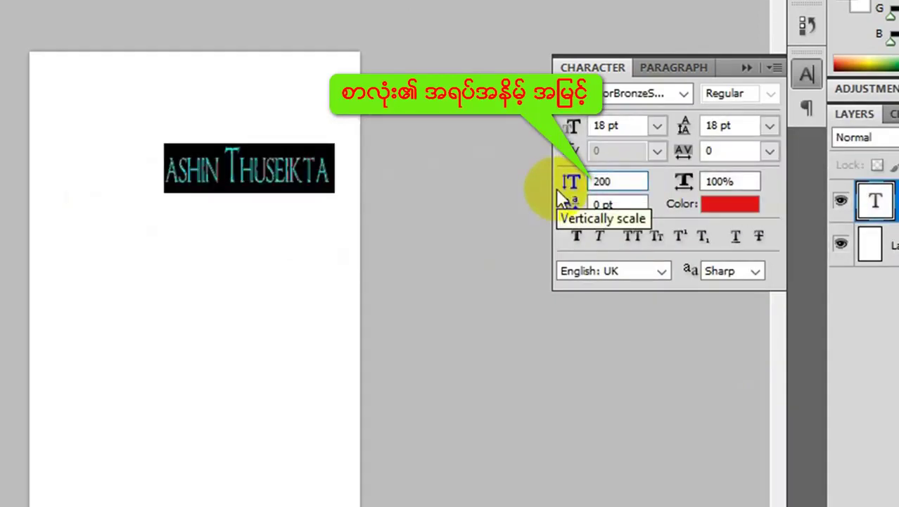
{"action": "left_click", "coordinate": [561, 178]}
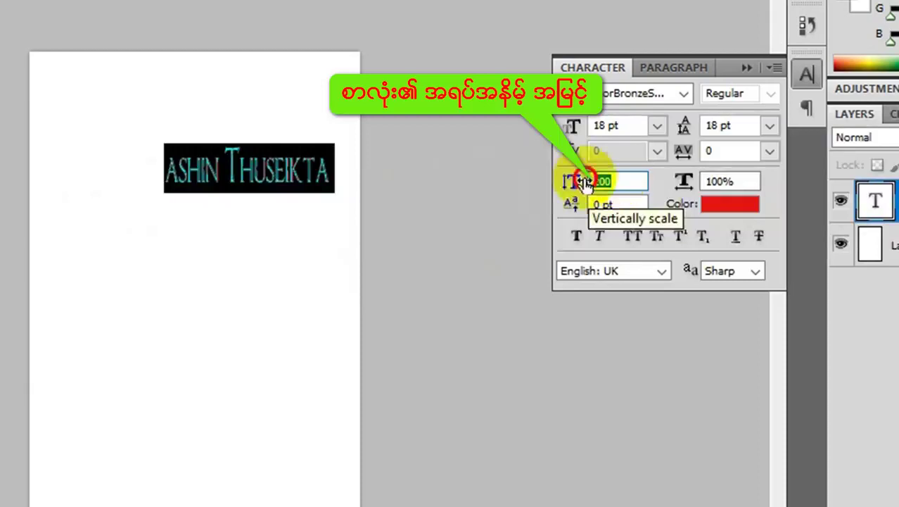
{"action": "type", "text": "300"}
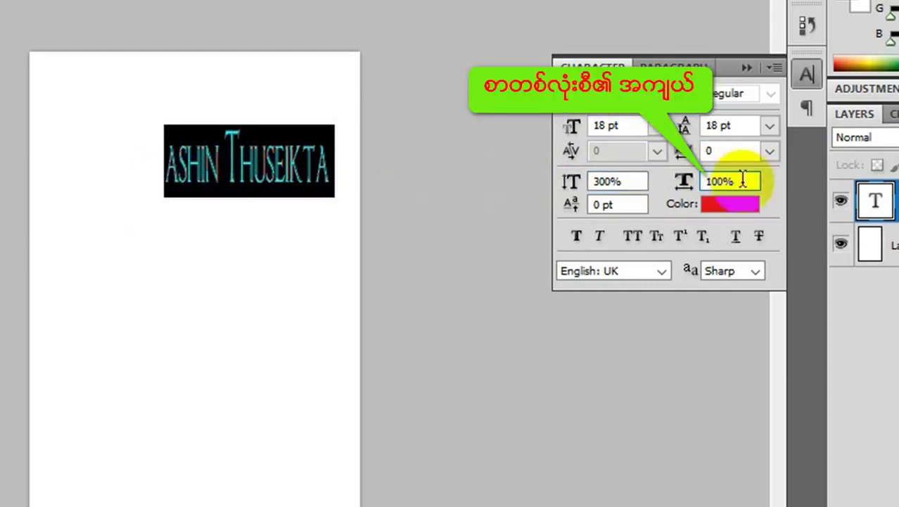
Step: Try 500% horizontal scale on the title, then return it to 100%
{"action": "left_click", "coordinate": [677, 184]}
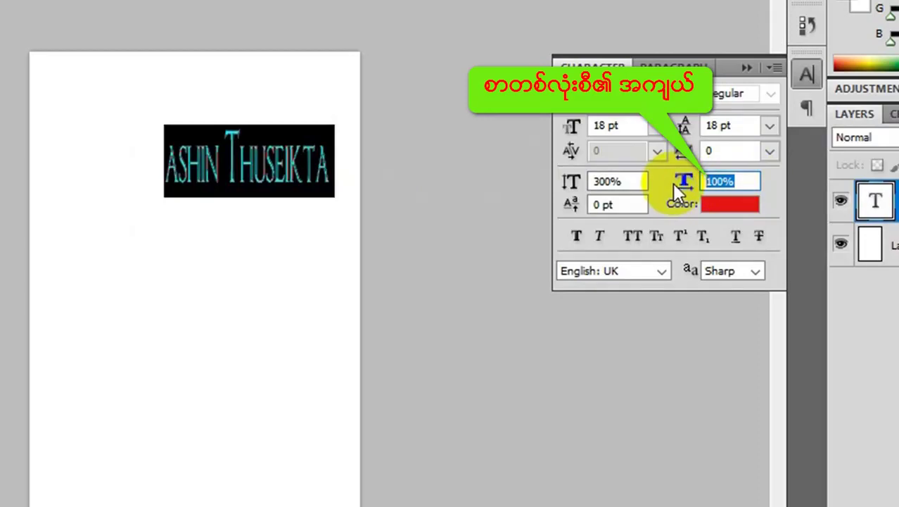
{"action": "type", "text": "500"}
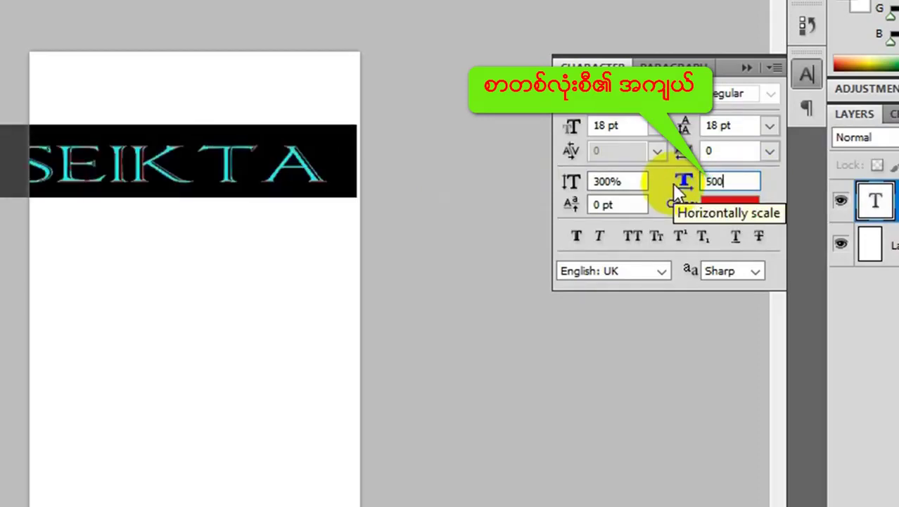
{"action": "key", "text": "BackSpace"}
{"action": "key", "text": "BackSpace"}
{"action": "key", "text": "BackSpace"}
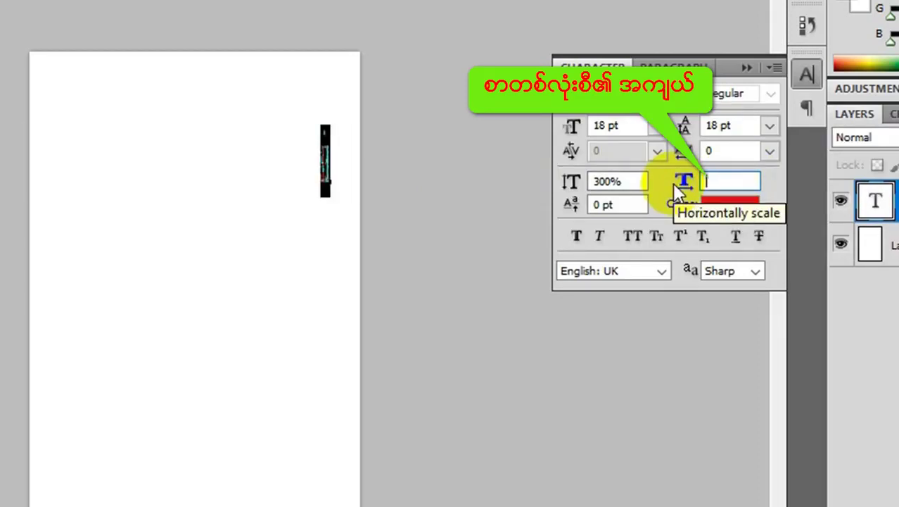
{"action": "type", "text": "100"}
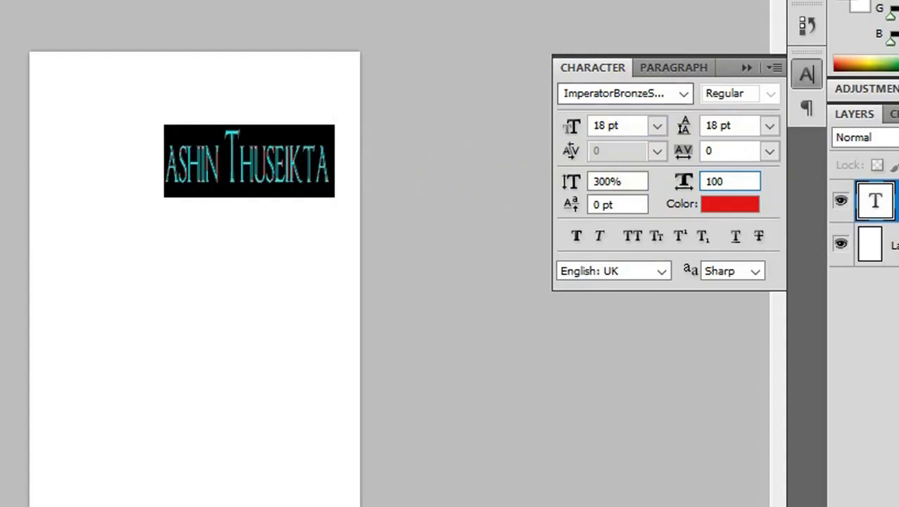
Step: Close the Character panel tab group
{"action": "left_click", "coordinate": [774, 68]}
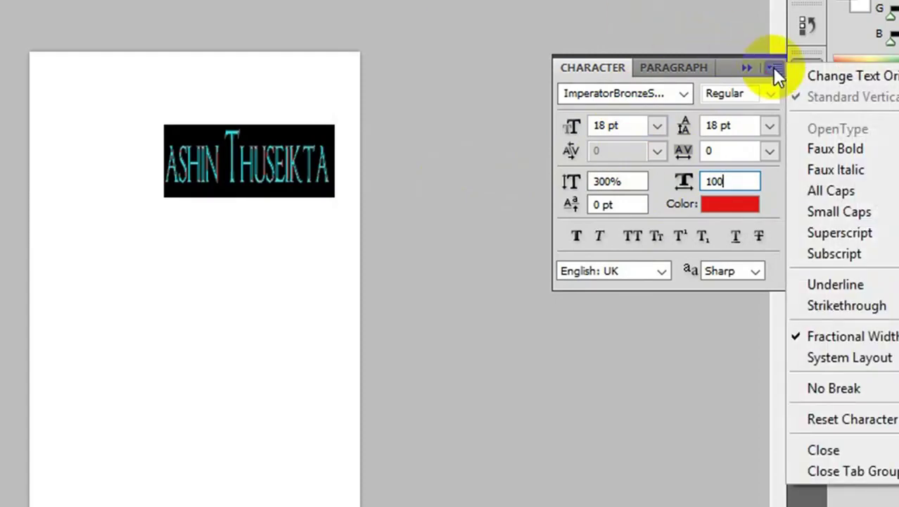
{"action": "left_click", "coordinate": [866, 471]}
{"action": "left_click", "coordinate": [311, 189]}
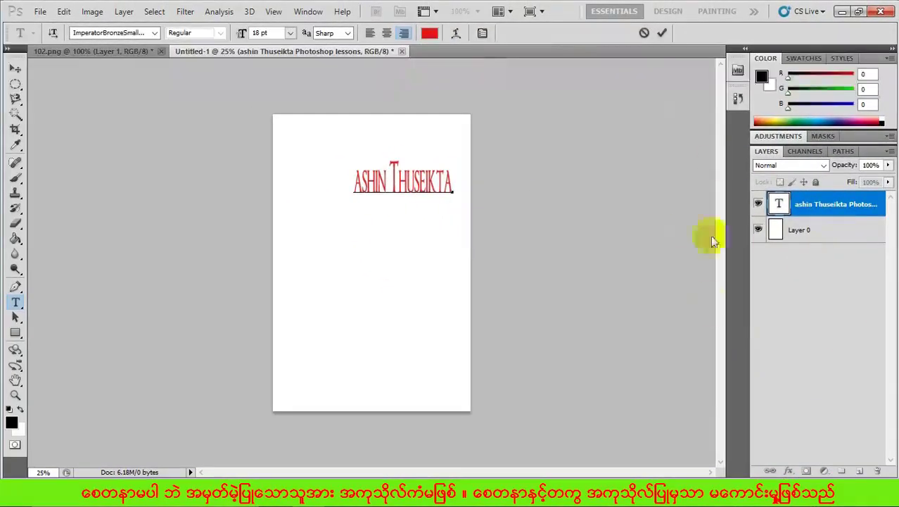
Step: Commit the title text and move it to the top centre of the page
{"action": "key", "text": "Return"}
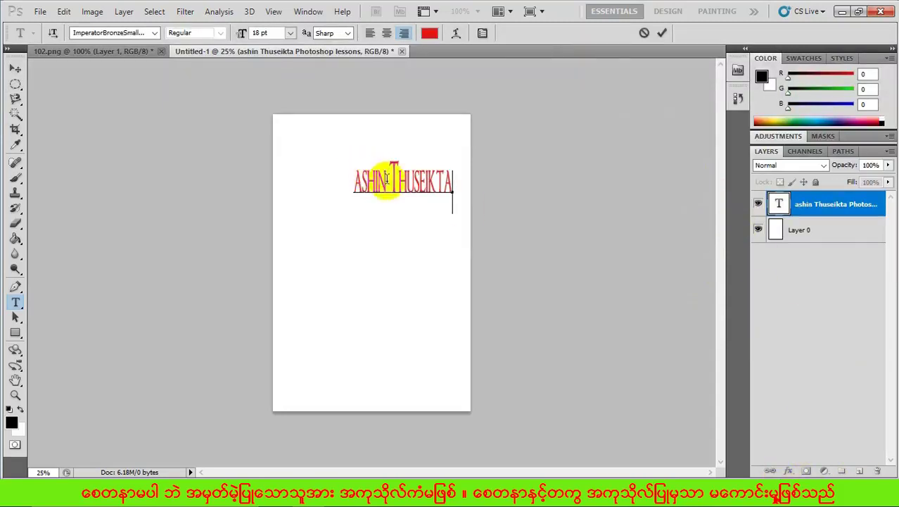
{"action": "left_click", "coordinate": [15, 68]}
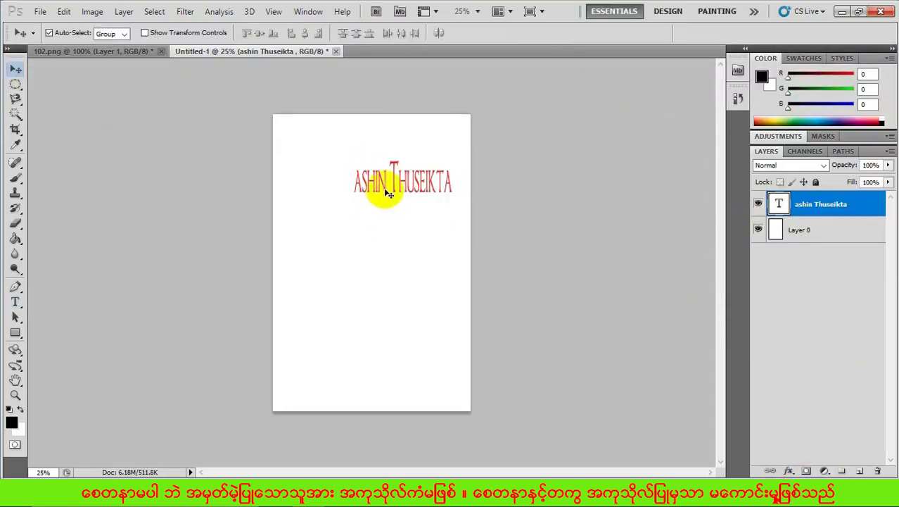
{"action": "left_click_drag", "start_coordinate": [380, 191], "coordinate": [358, 189]}
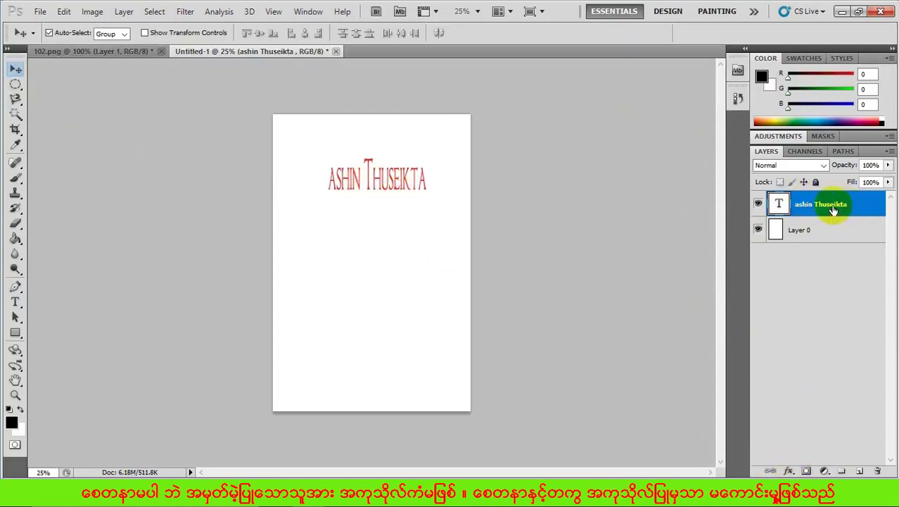
Step: Add a Stroke layer style to the title, about 65 px thick
{"action": "left_click", "coordinate": [790, 470]}
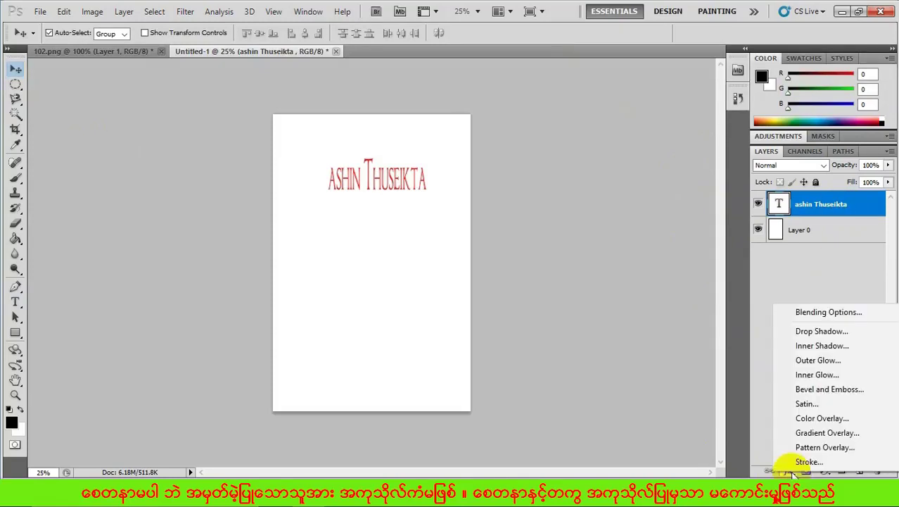
{"action": "left_click", "coordinate": [802, 463]}
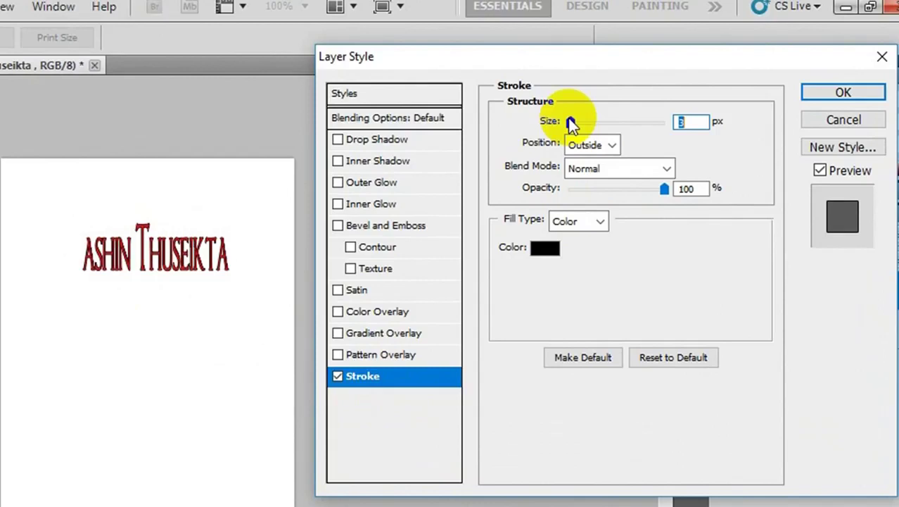
{"action": "left_click_drag", "start_coordinate": [570, 121], "coordinate": [597, 121]}
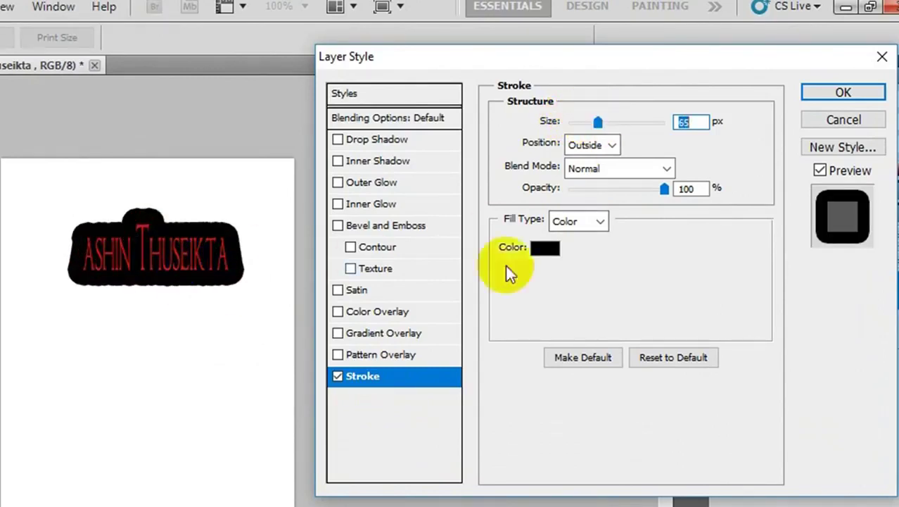
Step: Make the stroke bright green, 62 px thick at 70% opacity
{"action": "left_click", "coordinate": [545, 248]}
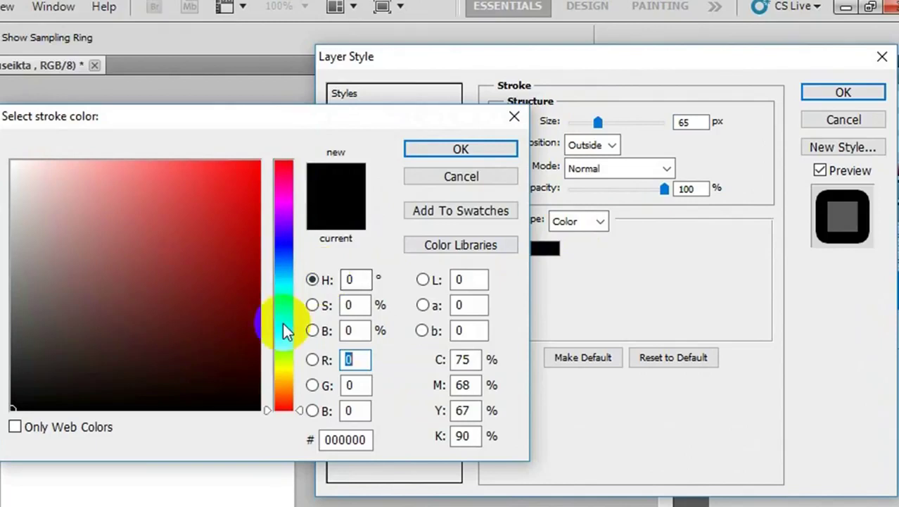
{"action": "left_click", "coordinate": [283, 323]}
{"action": "left_click", "coordinate": [236, 194]}
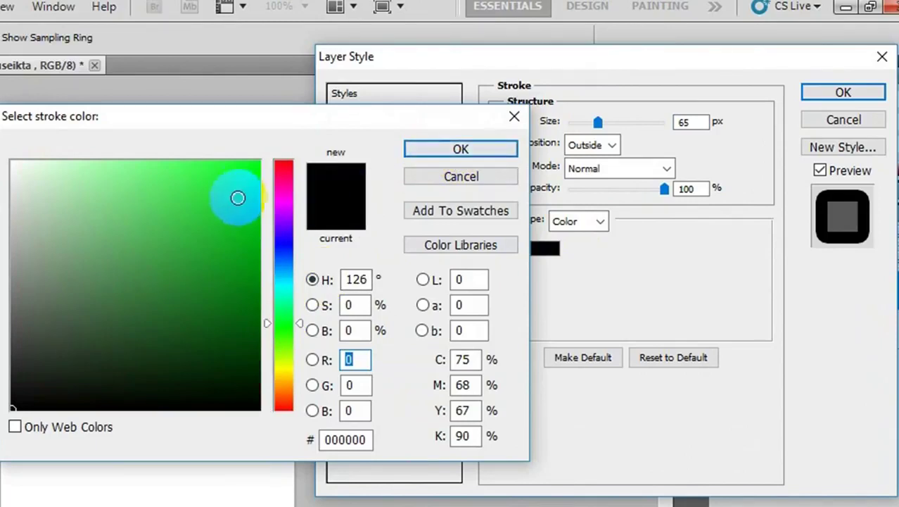
{"action": "left_click", "coordinate": [461, 149]}
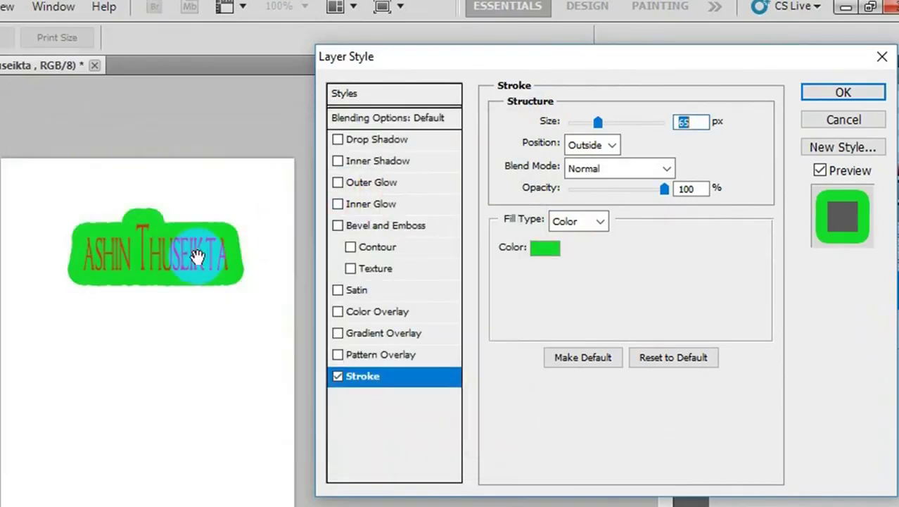
{"action": "mouse_move", "coordinate": [598, 123]}
{"action": "left_mouse_down"}
{"action": "mouse_move", "coordinate": [629, 117]}
{"action": "mouse_move", "coordinate": [597, 123]}
{"action": "left_mouse_up"}
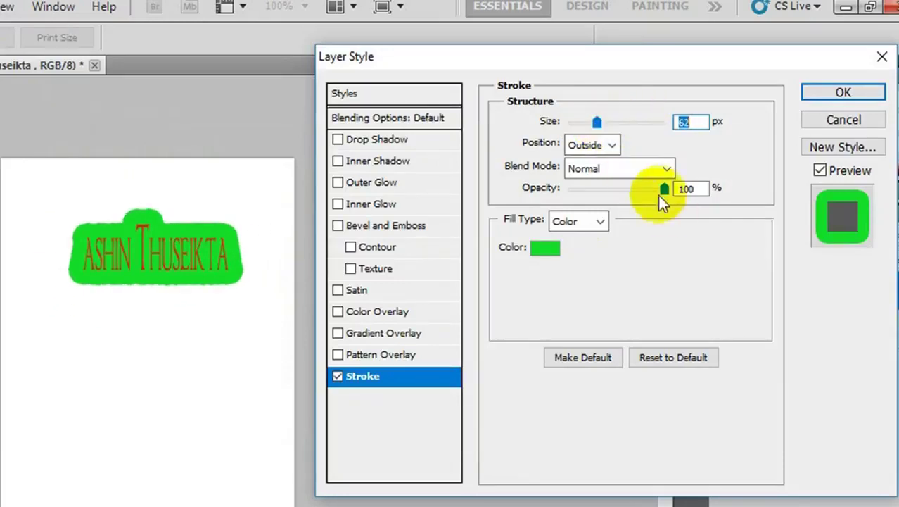
{"action": "mouse_move", "coordinate": [663, 191]}
{"action": "left_mouse_down"}
{"action": "mouse_move", "coordinate": [574, 200]}
{"action": "mouse_move", "coordinate": [671, 201]}
{"action": "mouse_move", "coordinate": [612, 198]}
{"action": "mouse_move", "coordinate": [662, 198]}
{"action": "mouse_move", "coordinate": [636, 198]}
{"action": "left_mouse_up"}
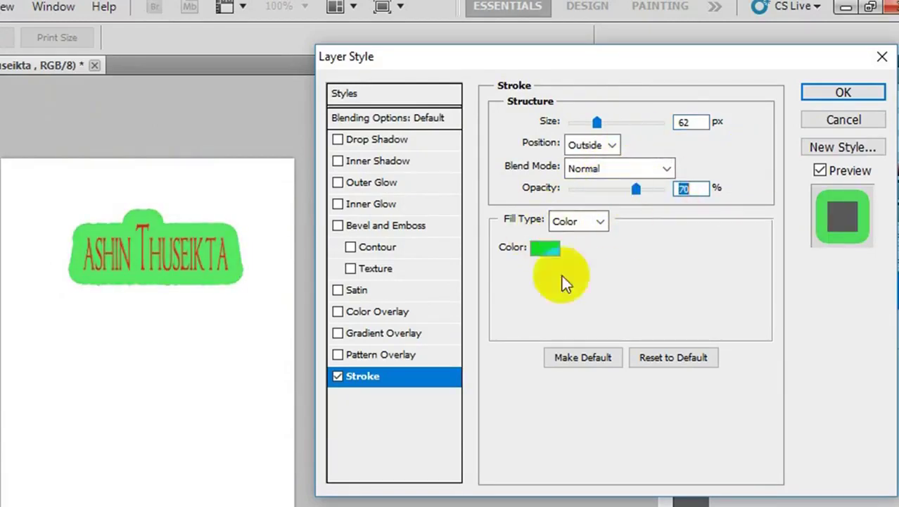
Step: Replace the green stroke with a Normal-blend drop shadow at 57% opacity
{"action": "left_click", "coordinate": [338, 376]}
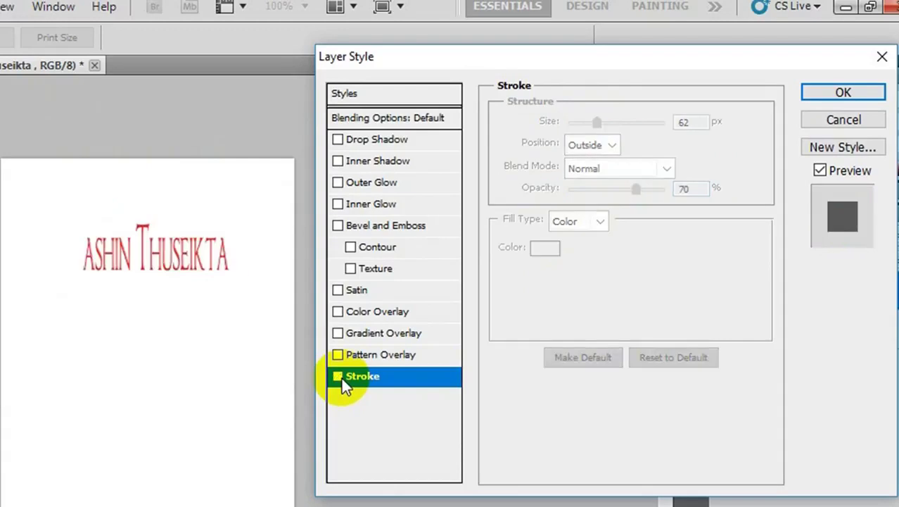
{"action": "left_click", "coordinate": [376, 141]}
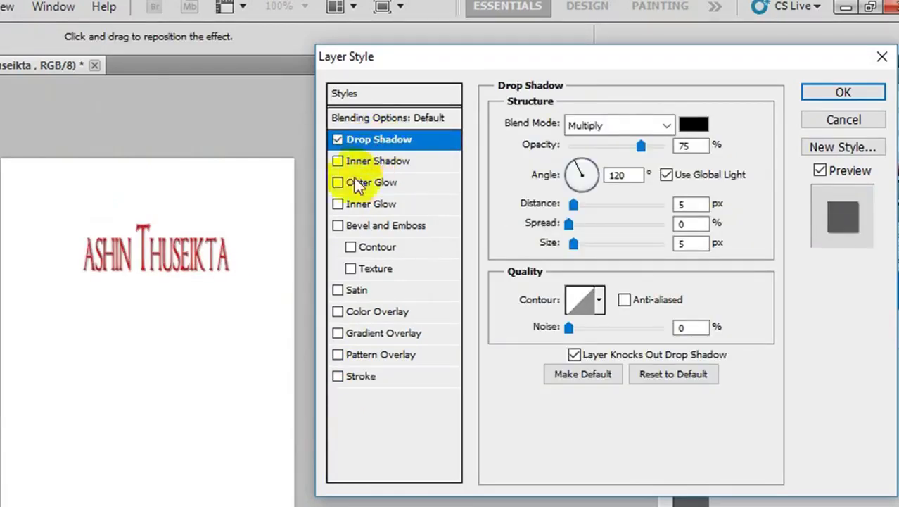
{"action": "mouse_move", "coordinate": [641, 146]}
{"action": "left_mouse_down"}
{"action": "mouse_move", "coordinate": [662, 148]}
{"action": "mouse_move", "coordinate": [623, 151]}
{"action": "left_mouse_up"}
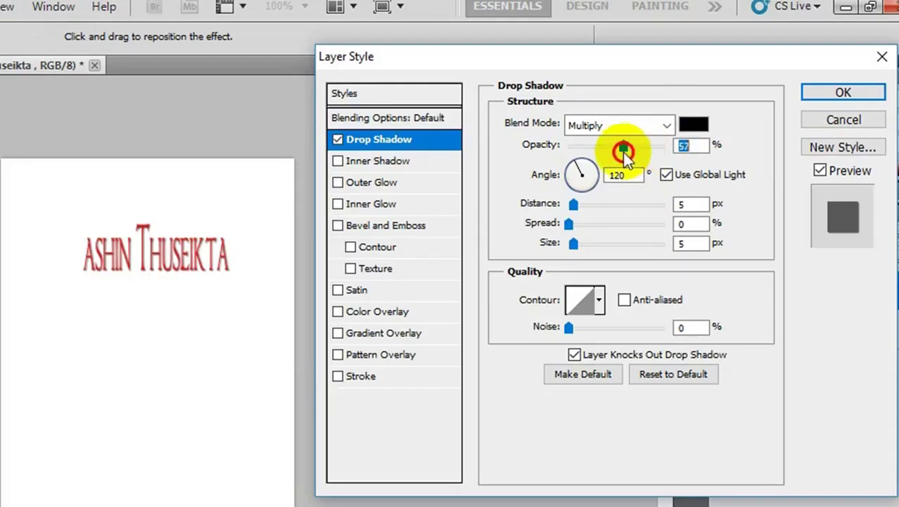
{"action": "left_click", "coordinate": [665, 126]}
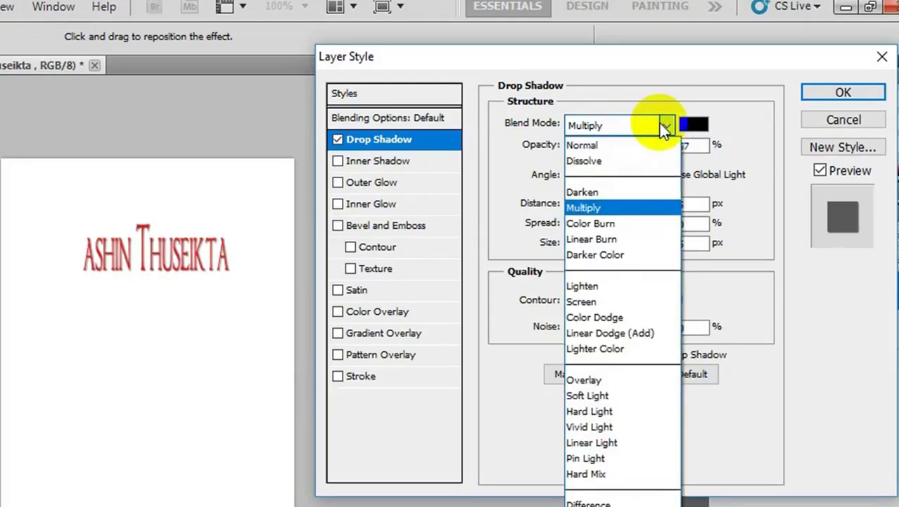
{"action": "left_click", "coordinate": [616, 146]}
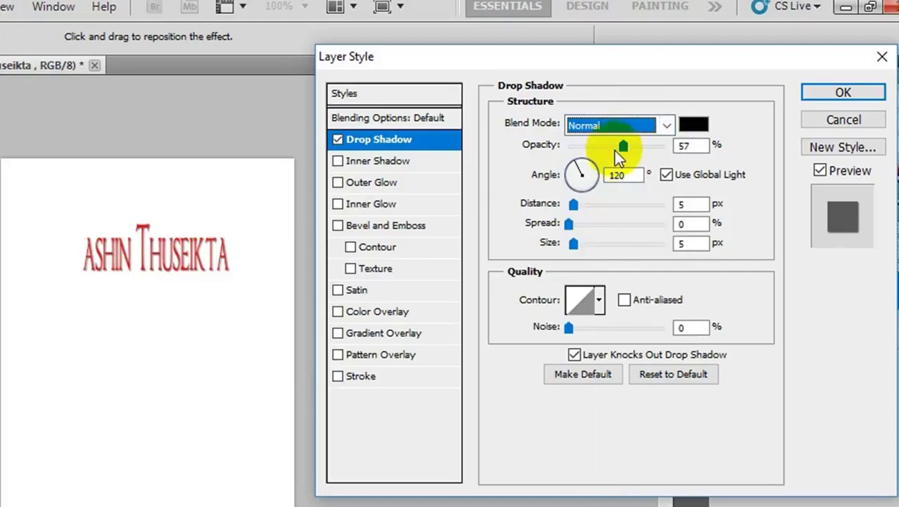
Step: Set the drop shadow's distance to 4 px, spread 62% and size 9
{"action": "left_click_drag", "start_coordinate": [574, 204], "coordinate": [631, 205]}
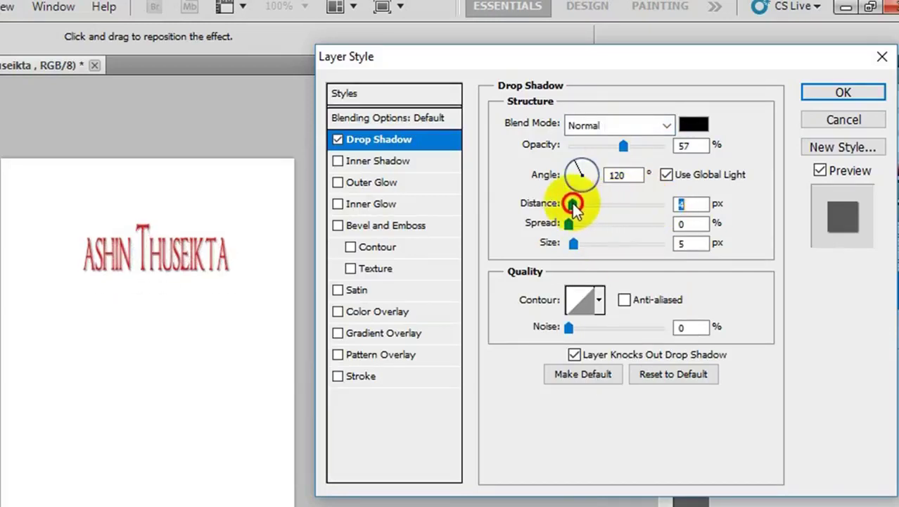
{"action": "mouse_move", "coordinate": [630, 204]}
{"action": "left_mouse_down"}
{"action": "mouse_move", "coordinate": [572, 204]}
{"action": "mouse_move", "coordinate": [598, 223]}
{"action": "mouse_move", "coordinate": [628, 223]}
{"action": "left_mouse_up"}
{"action": "mouse_move", "coordinate": [576, 243]}
{"action": "left_mouse_down"}
{"action": "mouse_move", "coordinate": [630, 244]}
{"action": "mouse_move", "coordinate": [578, 243]}
{"action": "left_mouse_up"}
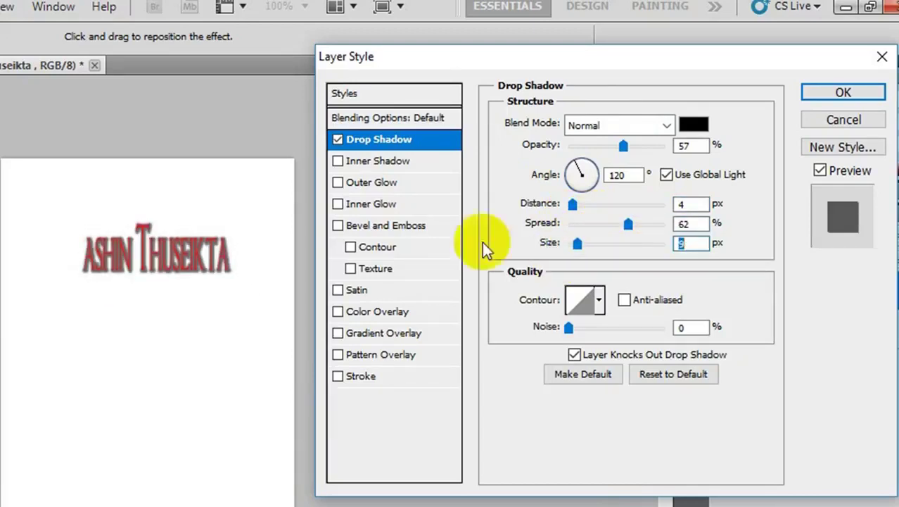
Step: Swap the drop shadow for Bevel and Emboss with 337% depth
{"action": "left_click", "coordinate": [339, 139]}
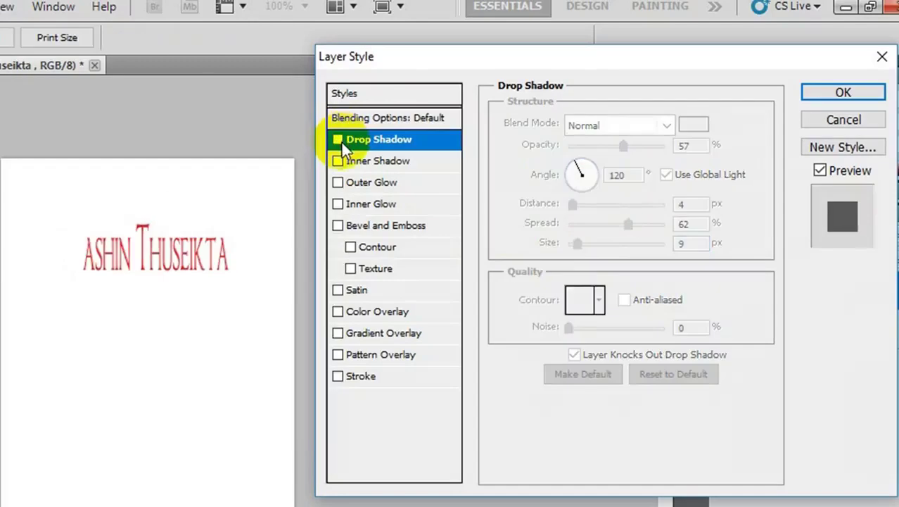
{"action": "left_click", "coordinate": [338, 225]}
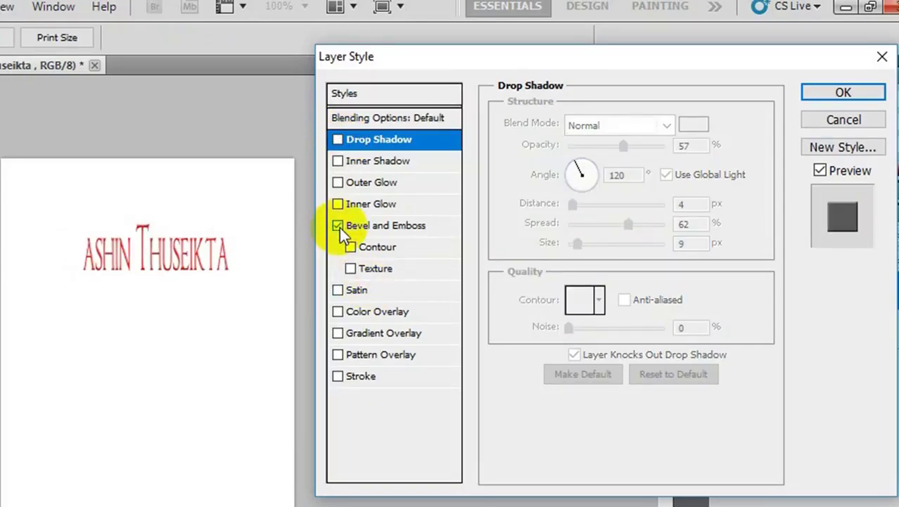
{"action": "left_click", "coordinate": [355, 226]}
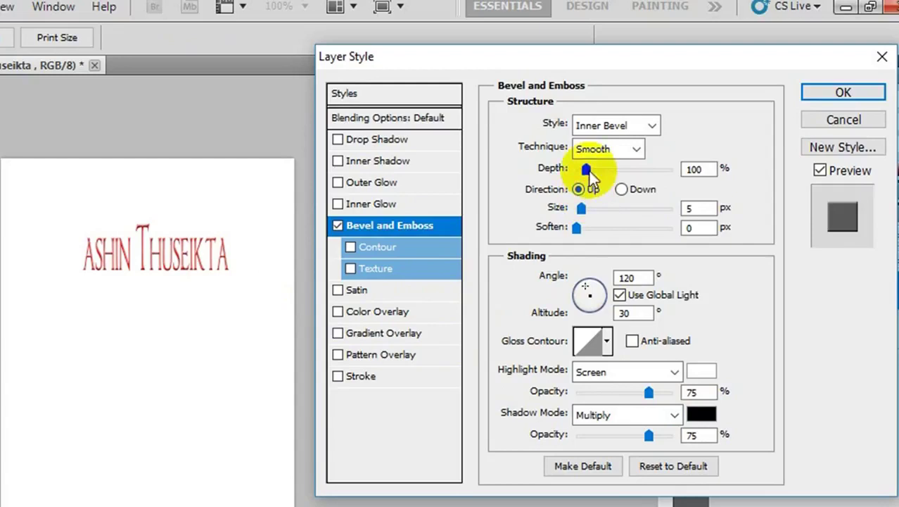
{"action": "left_click_drag", "start_coordinate": [585, 169], "coordinate": [608, 171]}
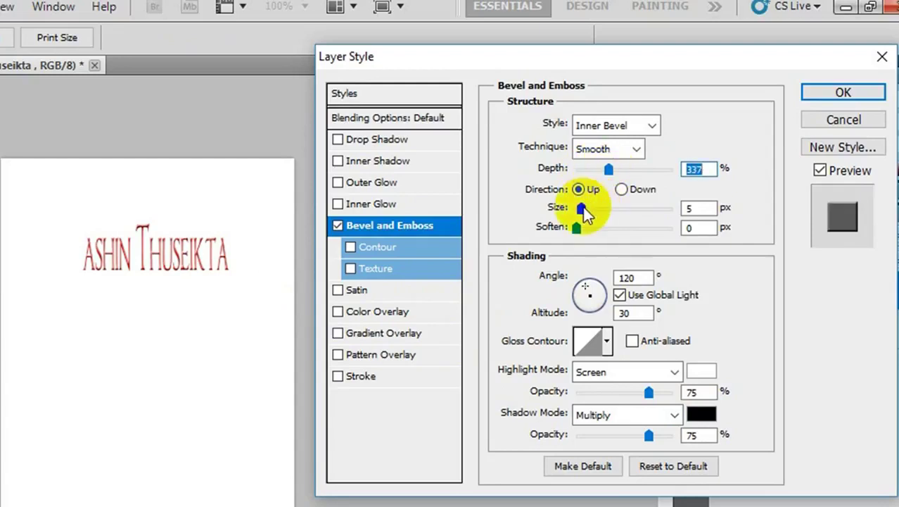
{"action": "mouse_move", "coordinate": [583, 211]}
{"action": "left_mouse_down"}
{"action": "mouse_move", "coordinate": [610, 212]}
{"action": "mouse_move", "coordinate": [572, 211]}
{"action": "mouse_move", "coordinate": [597, 226]}
{"action": "mouse_move", "coordinate": [614, 209]}
{"action": "left_mouse_up"}
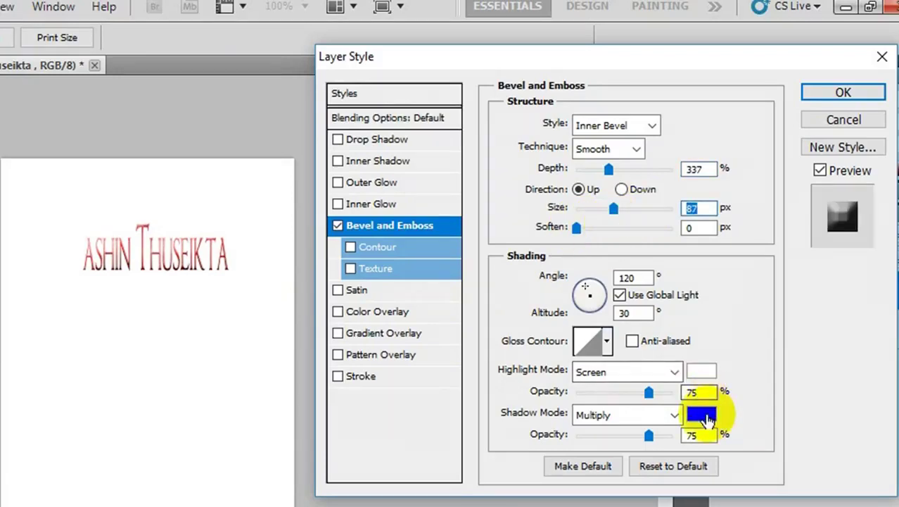
Step: Set the bevel's shadow colour to bright green
{"action": "left_click", "coordinate": [704, 416]}
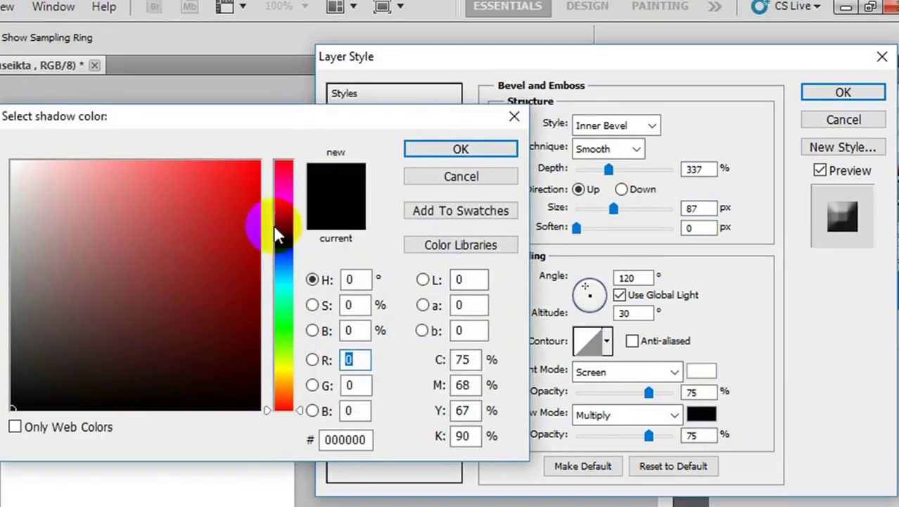
{"action": "left_click", "coordinate": [288, 328]}
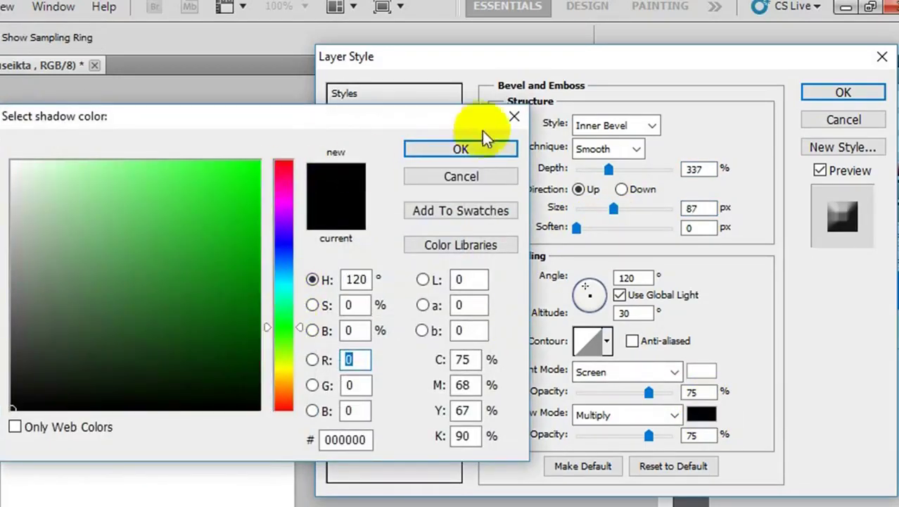
{"action": "left_click", "coordinate": [246, 183]}
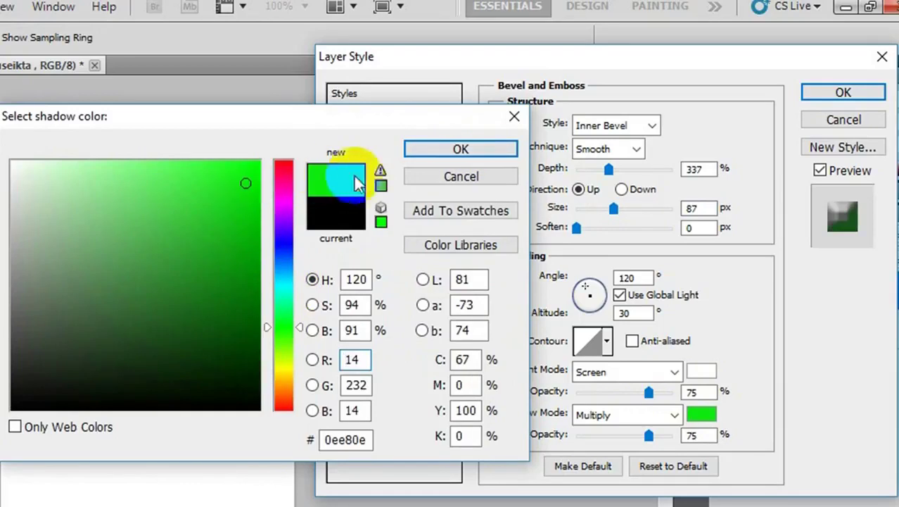
{"action": "left_click", "coordinate": [432, 151]}
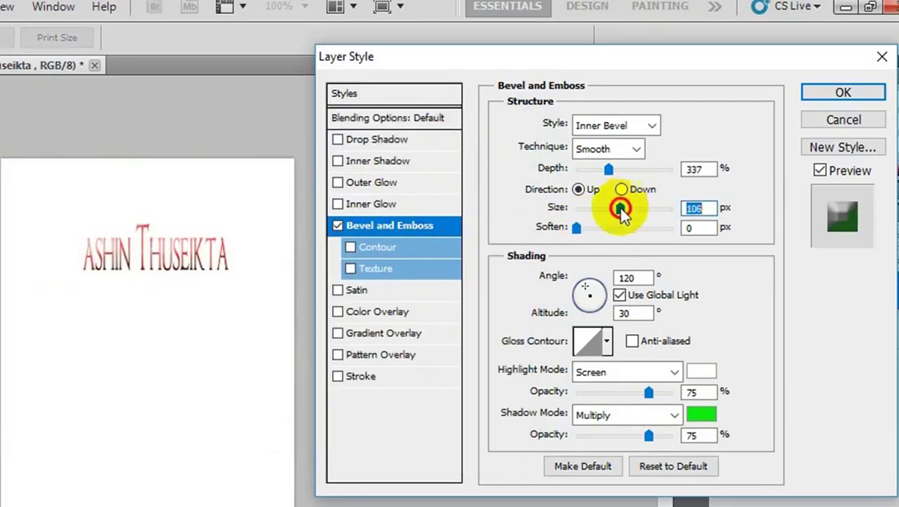
Step: Switch the bevel style to Emboss, adjust its size, then cancel all layer style changes
{"action": "left_click_drag", "start_coordinate": [614, 208], "coordinate": [662, 209]}
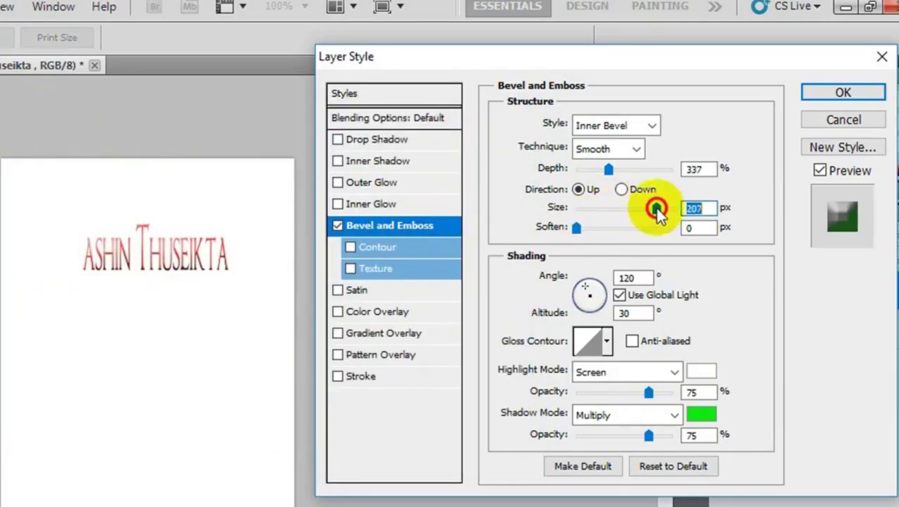
{"action": "left_click", "coordinate": [648, 125]}
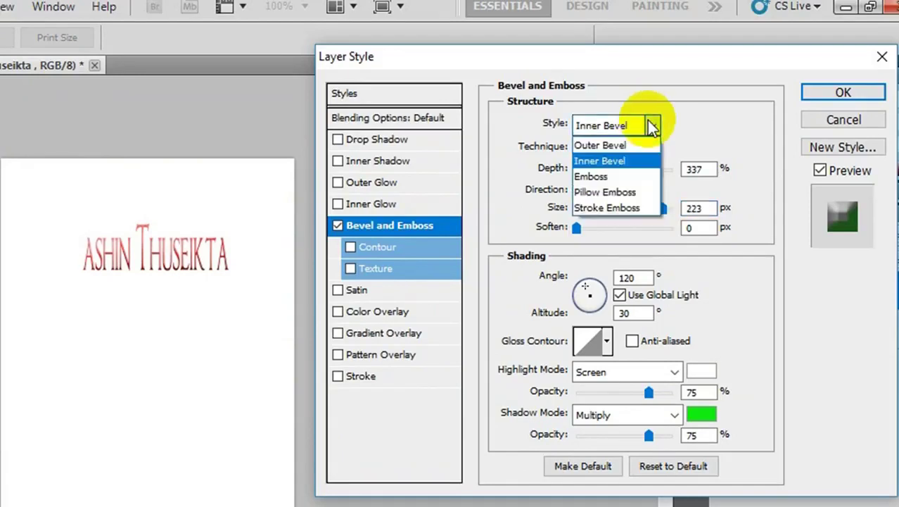
{"action": "left_click", "coordinate": [606, 178]}
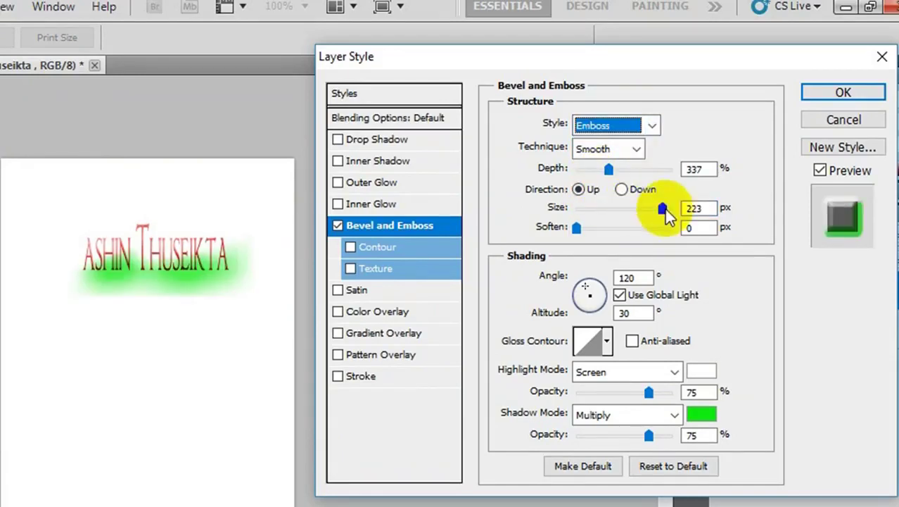
{"action": "mouse_move", "coordinate": [663, 209]}
{"action": "left_mouse_down"}
{"action": "mouse_move", "coordinate": [574, 202]}
{"action": "mouse_move", "coordinate": [628, 202]}
{"action": "mouse_move", "coordinate": [589, 206]}
{"action": "mouse_move", "coordinate": [609, 208]}
{"action": "mouse_move", "coordinate": [618, 226]}
{"action": "mouse_move", "coordinate": [582, 227]}
{"action": "mouse_move", "coordinate": [618, 227]}
{"action": "left_mouse_up"}
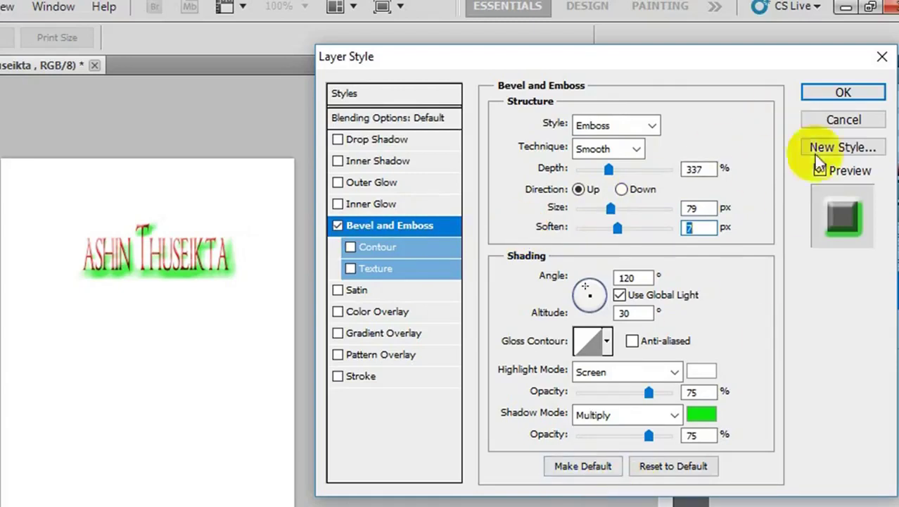
{"action": "left_click", "coordinate": [839, 120]}
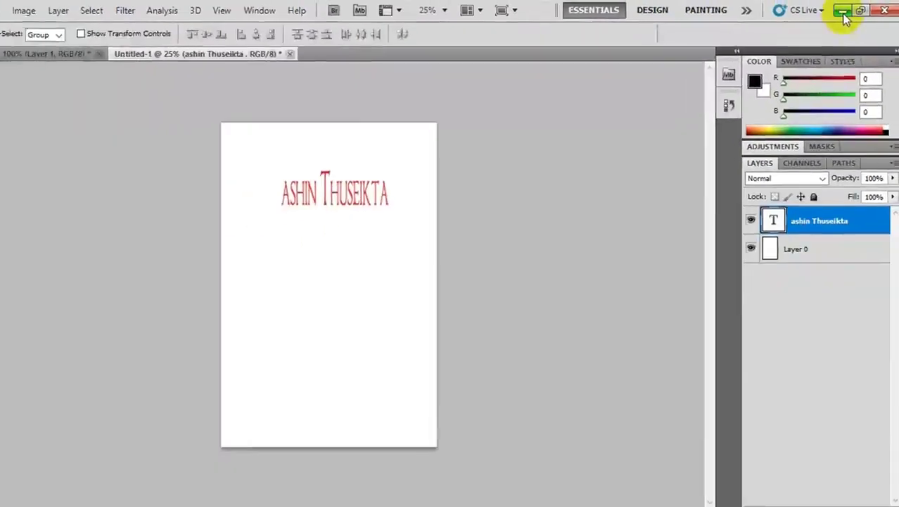
Step: Minimize Photoshop to show the three-person photo on the desktop
{"action": "left_click", "coordinate": [834, 9]}
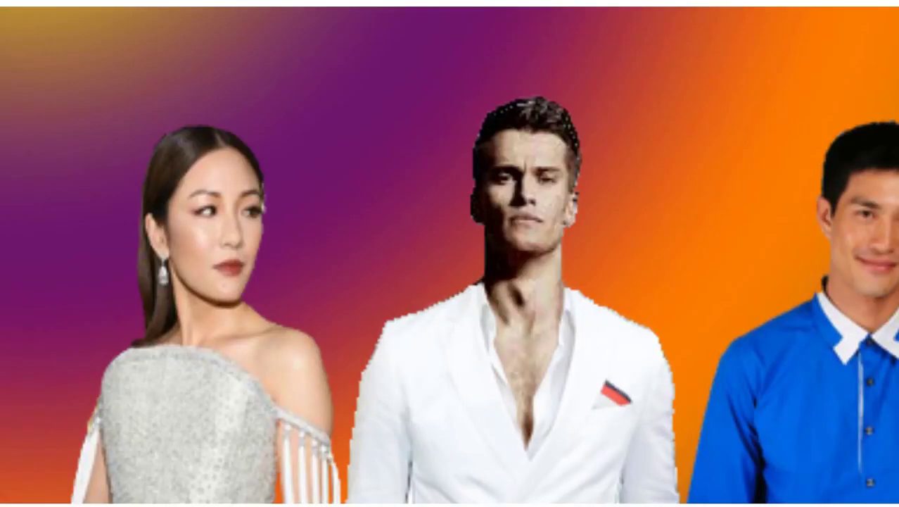